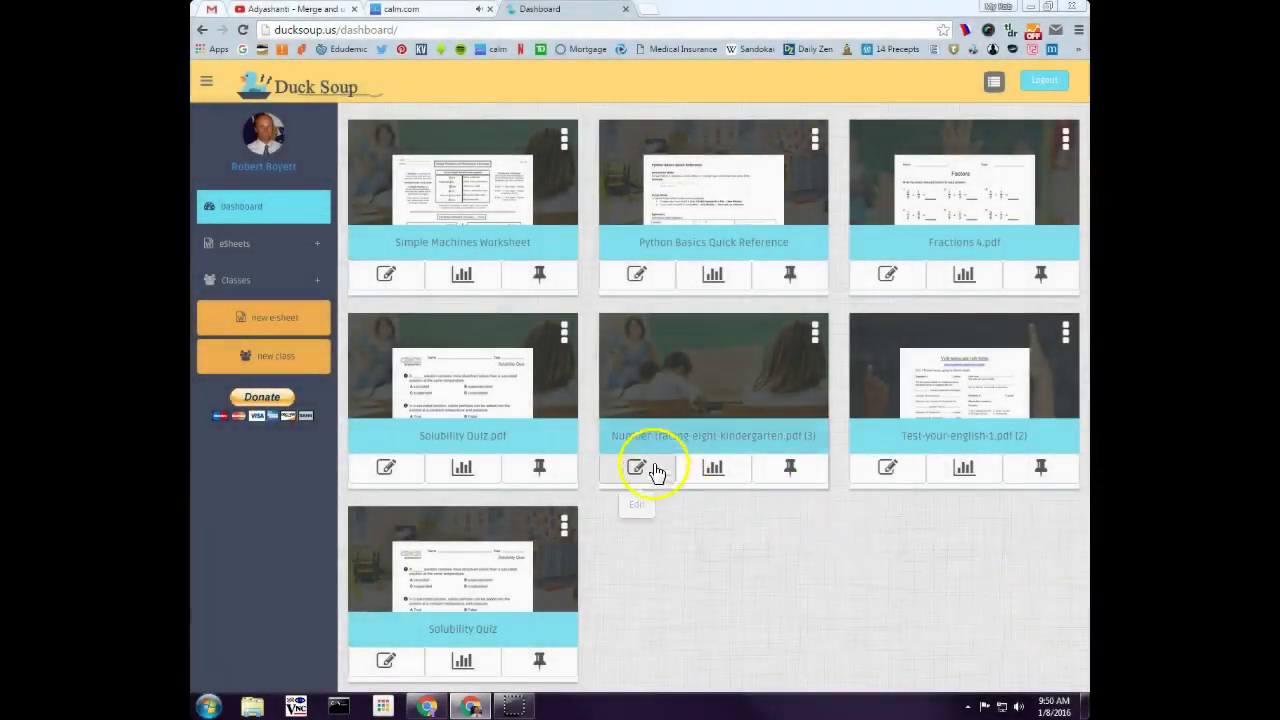
- Open the Simple Machines Worksheet for editing on page 2, with the pages and questions panel shown
click(386, 274)
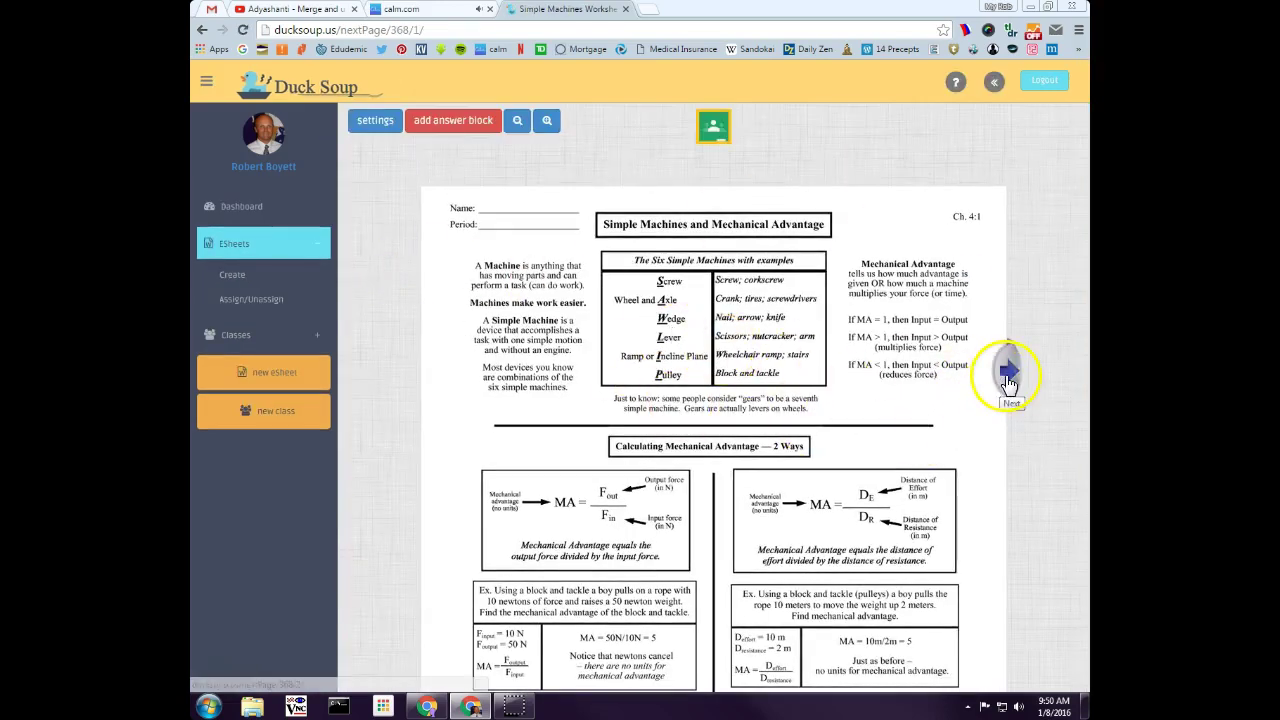
click(1005, 374)
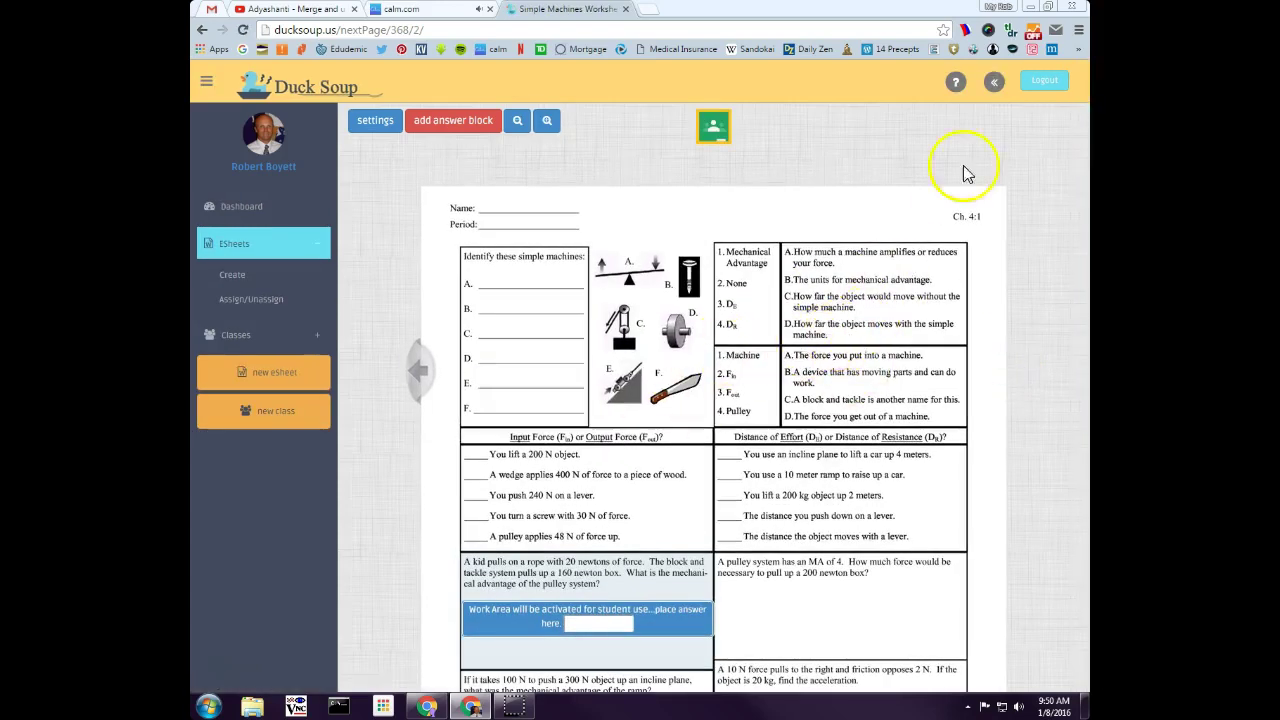
click(993, 85)
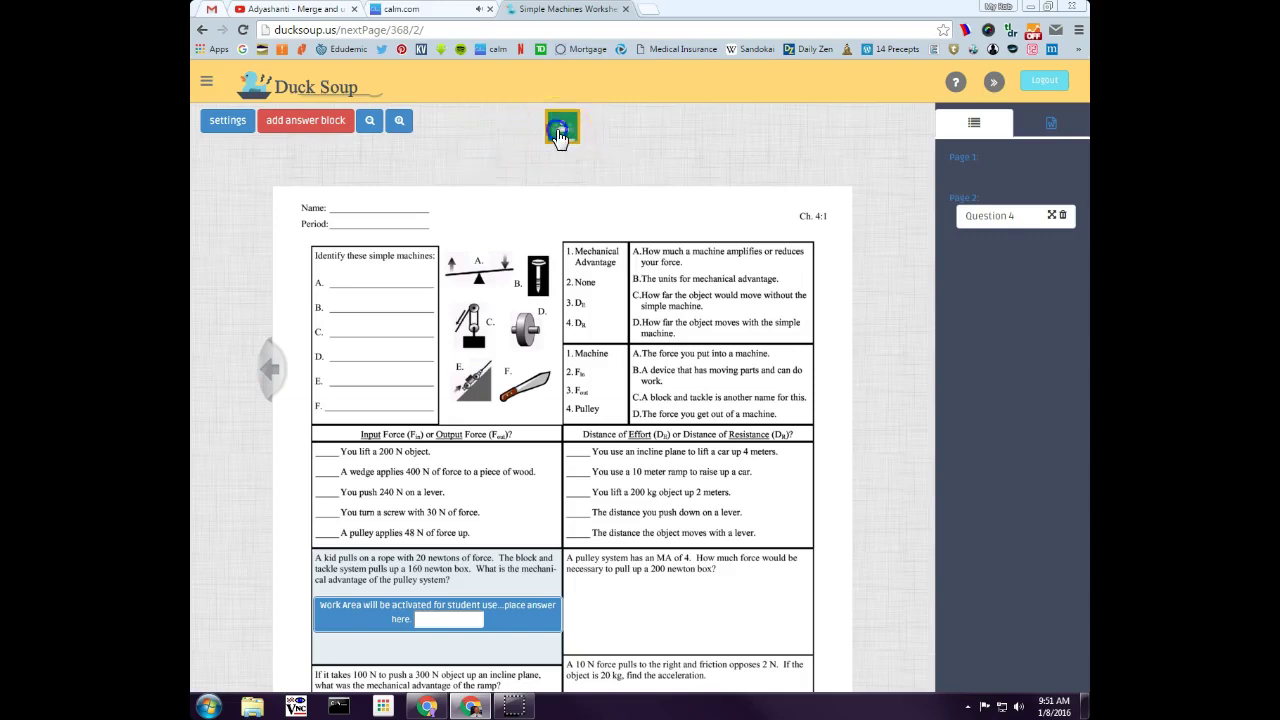
- Dismiss the Classroom not-eligible notice for this worksheet and return to the dashboard
click(559, 133)
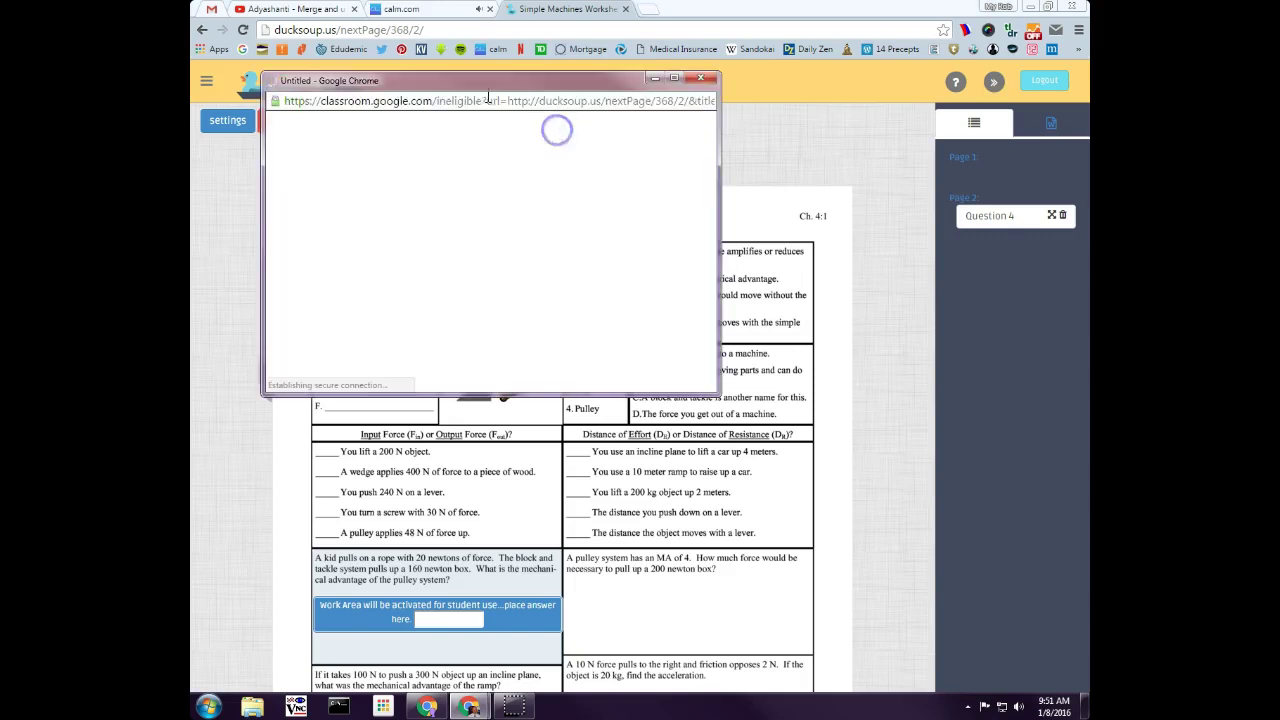
click(699, 78)
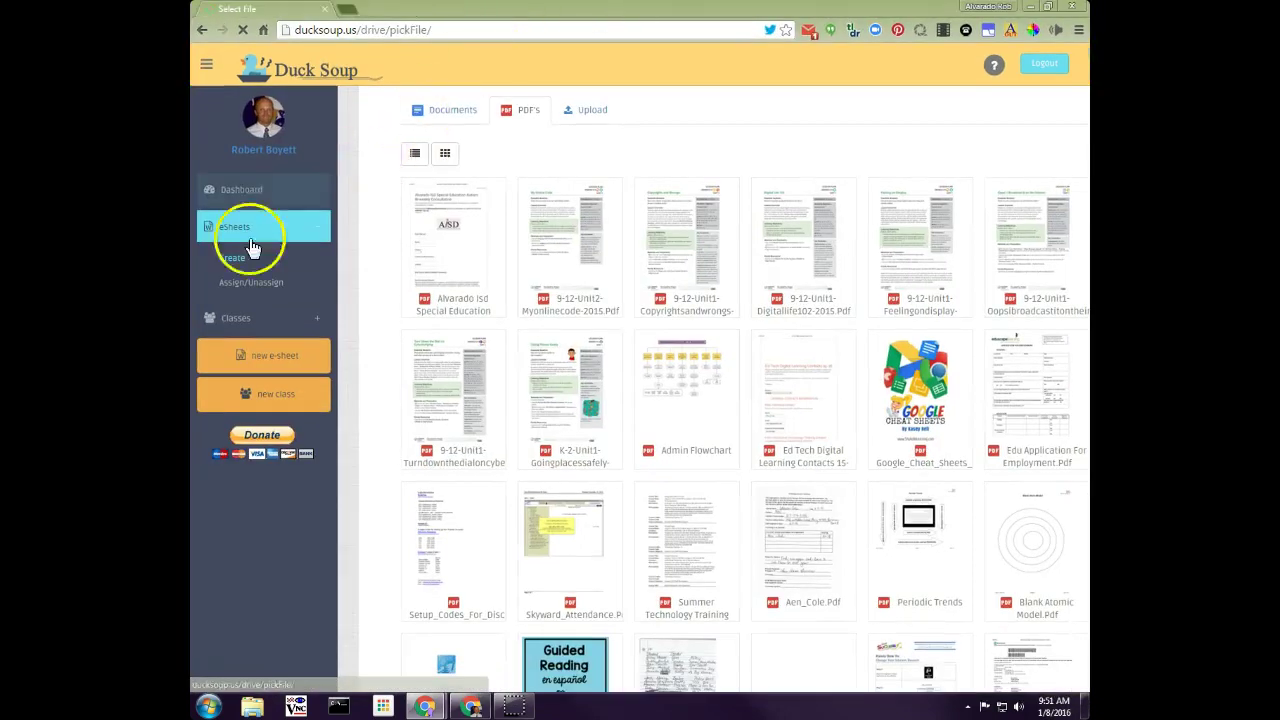
click(240, 192)
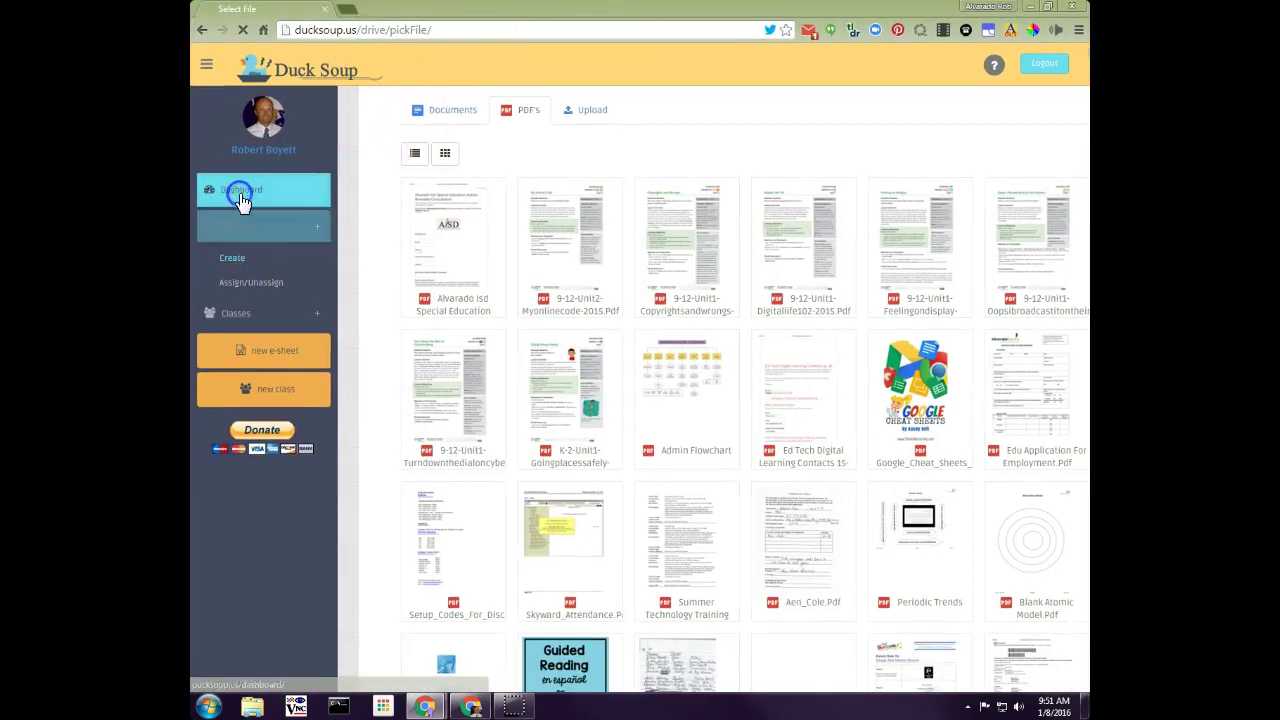
- Share the Blank atom model e-sheet to the second teaching class as a new assignment
click(386, 257)
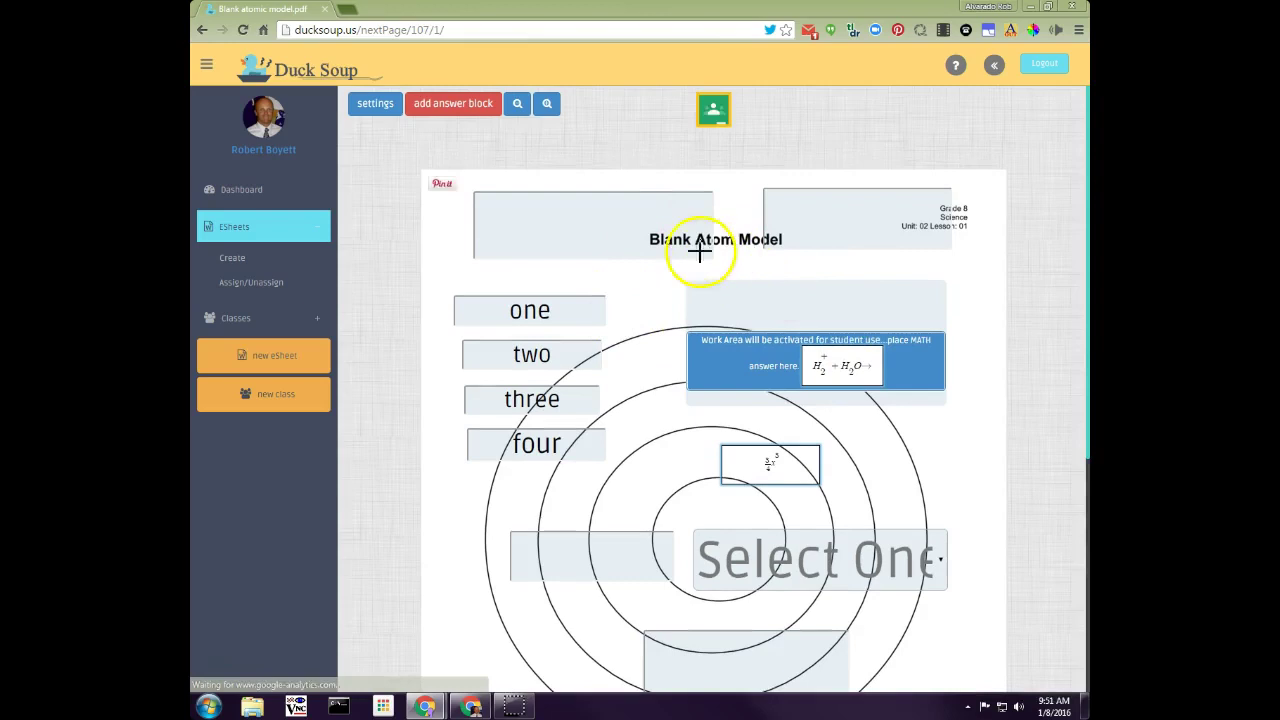
click(714, 113)
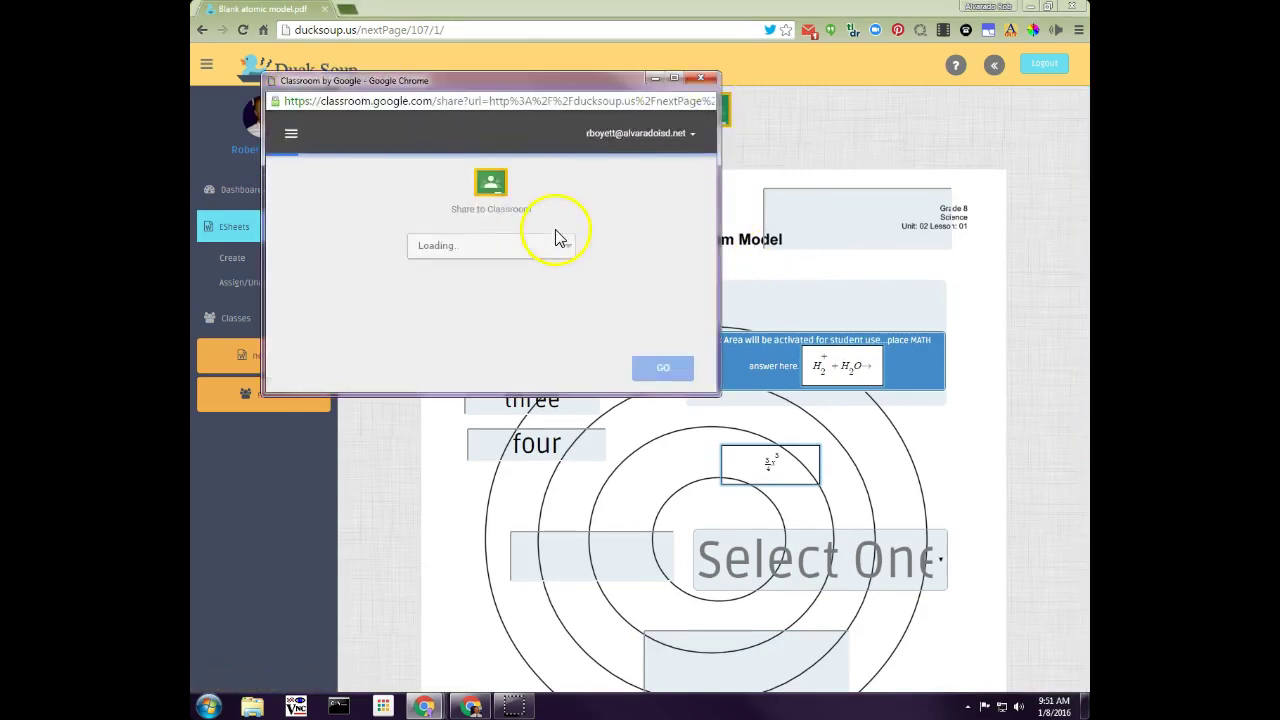
click(560, 247)
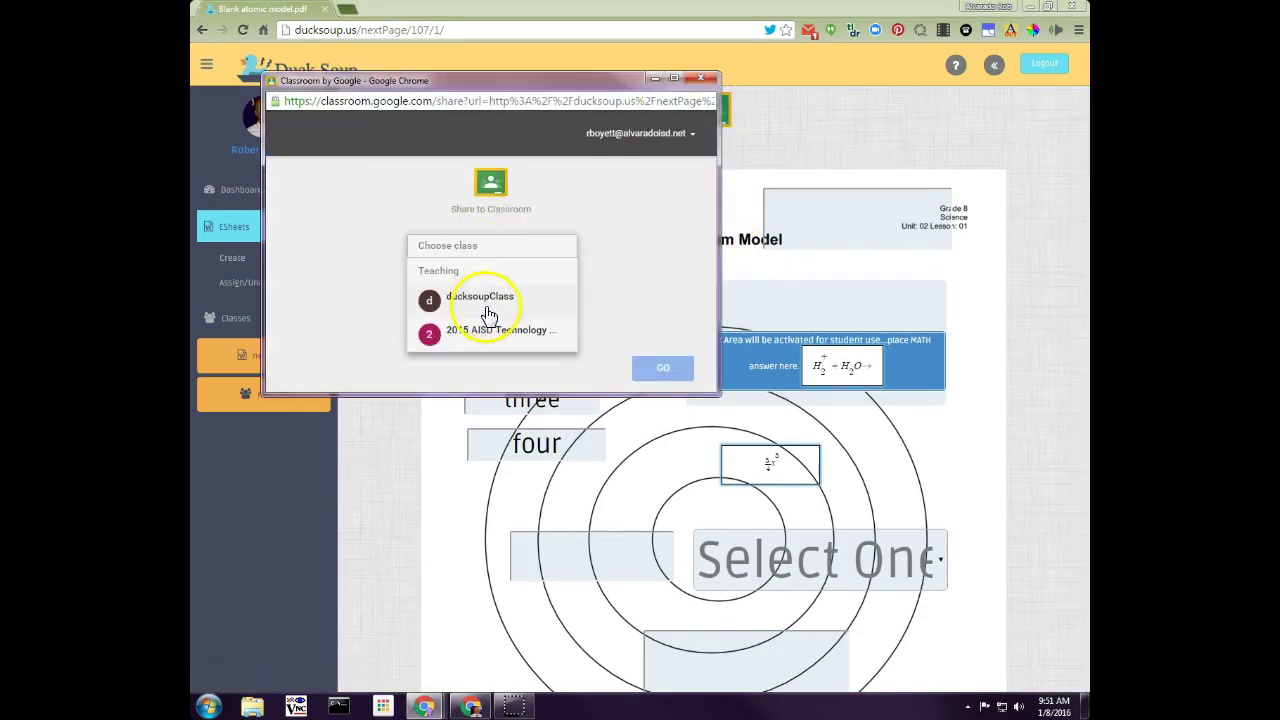
click(468, 331)
click(553, 291)
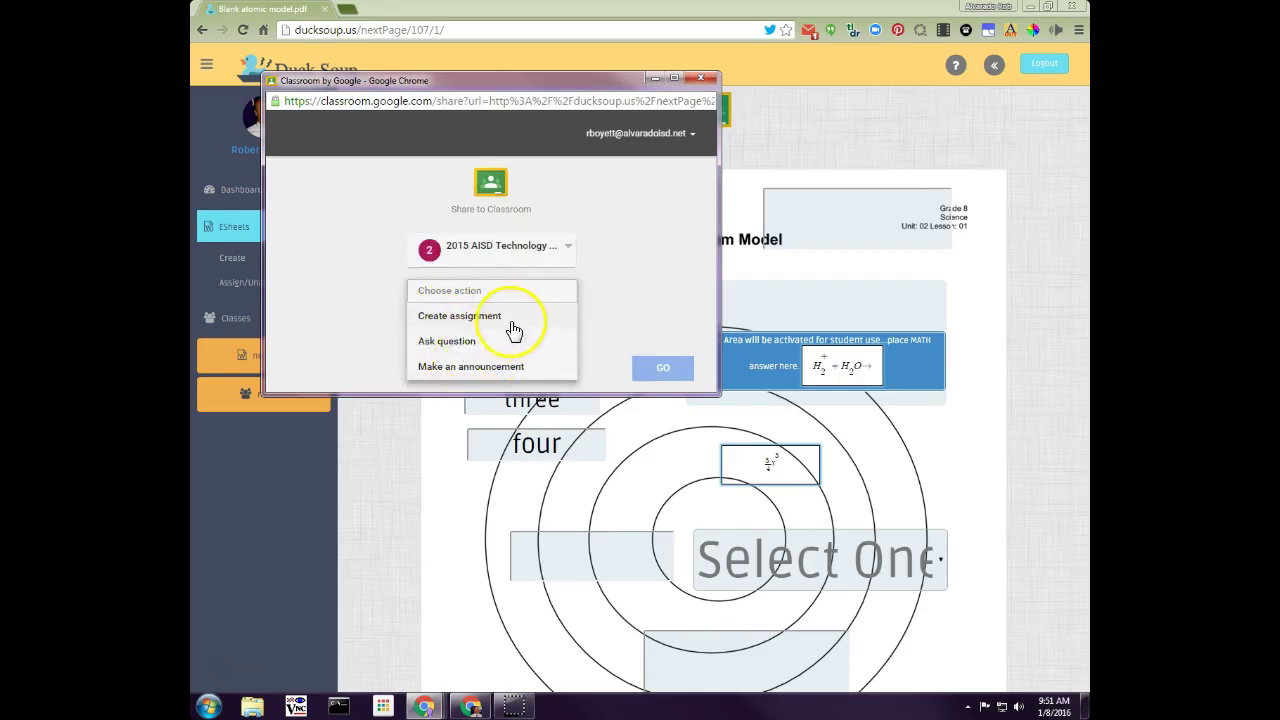
click(512, 326)
click(661, 369)
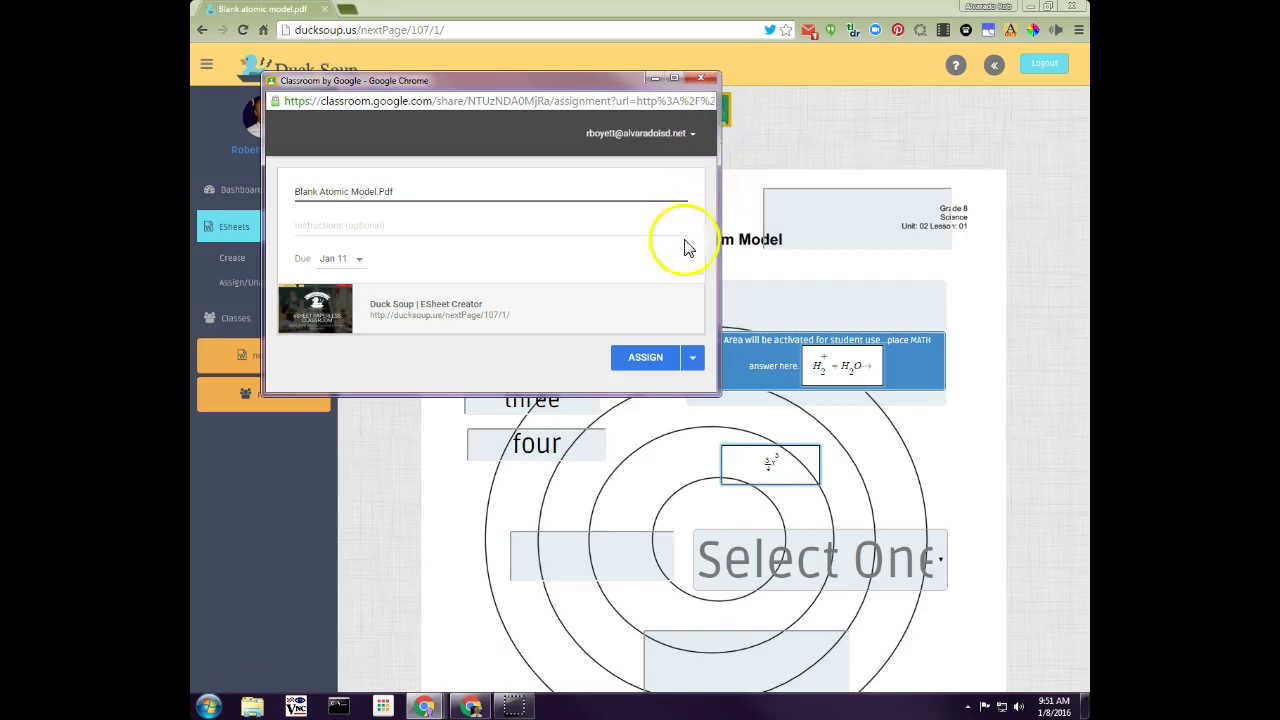
- Close the Classroom and Blank atom model windows, then delete the old Question 4 answer block
click(699, 80)
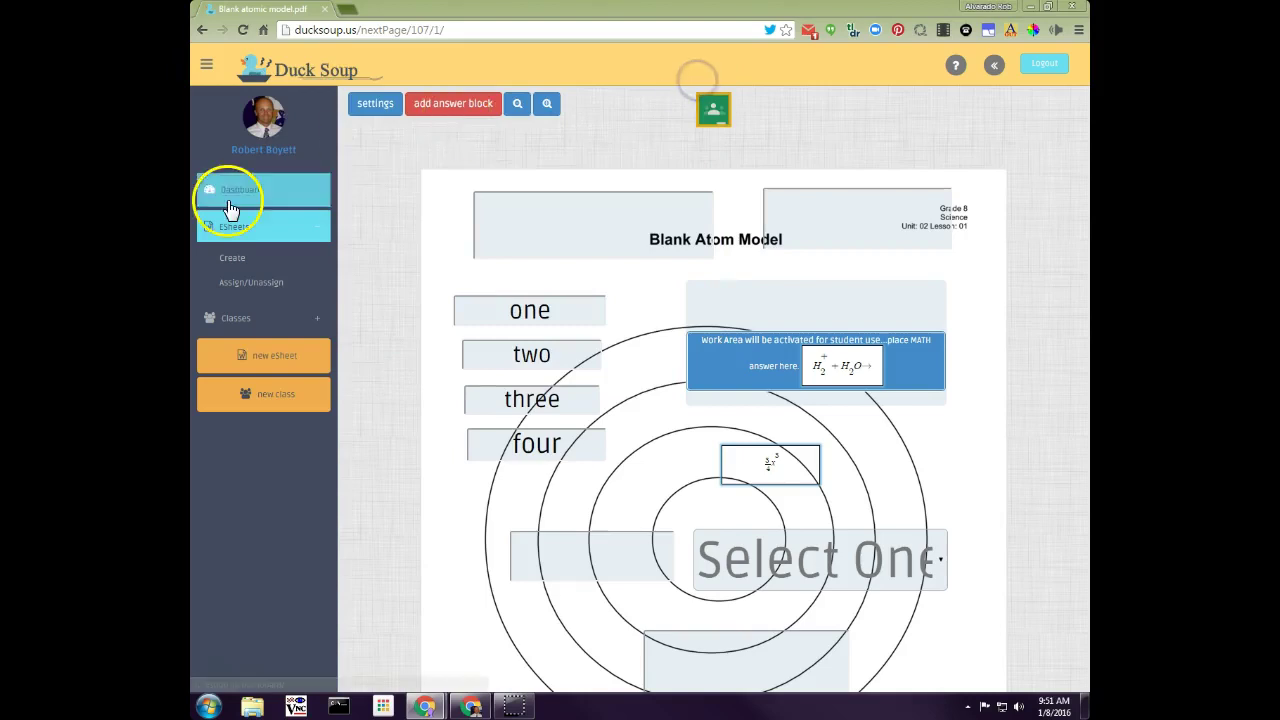
click(325, 11)
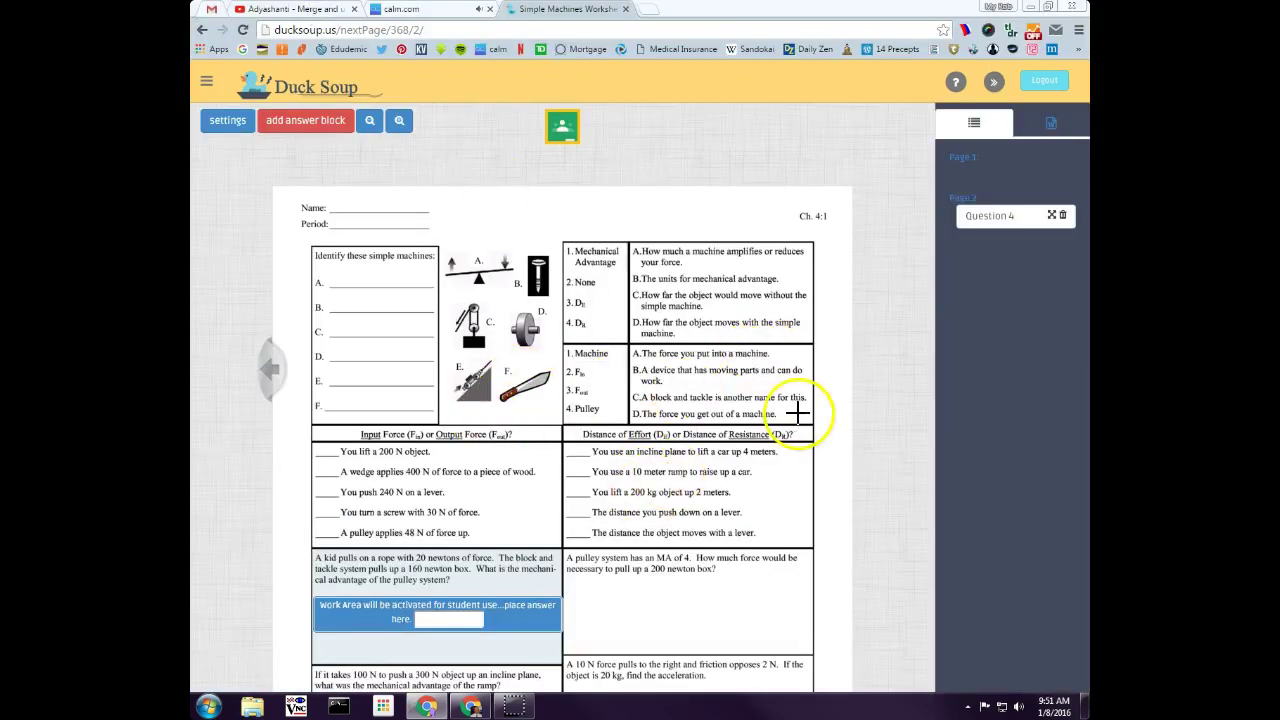
click(1062, 215)
click(823, 178)
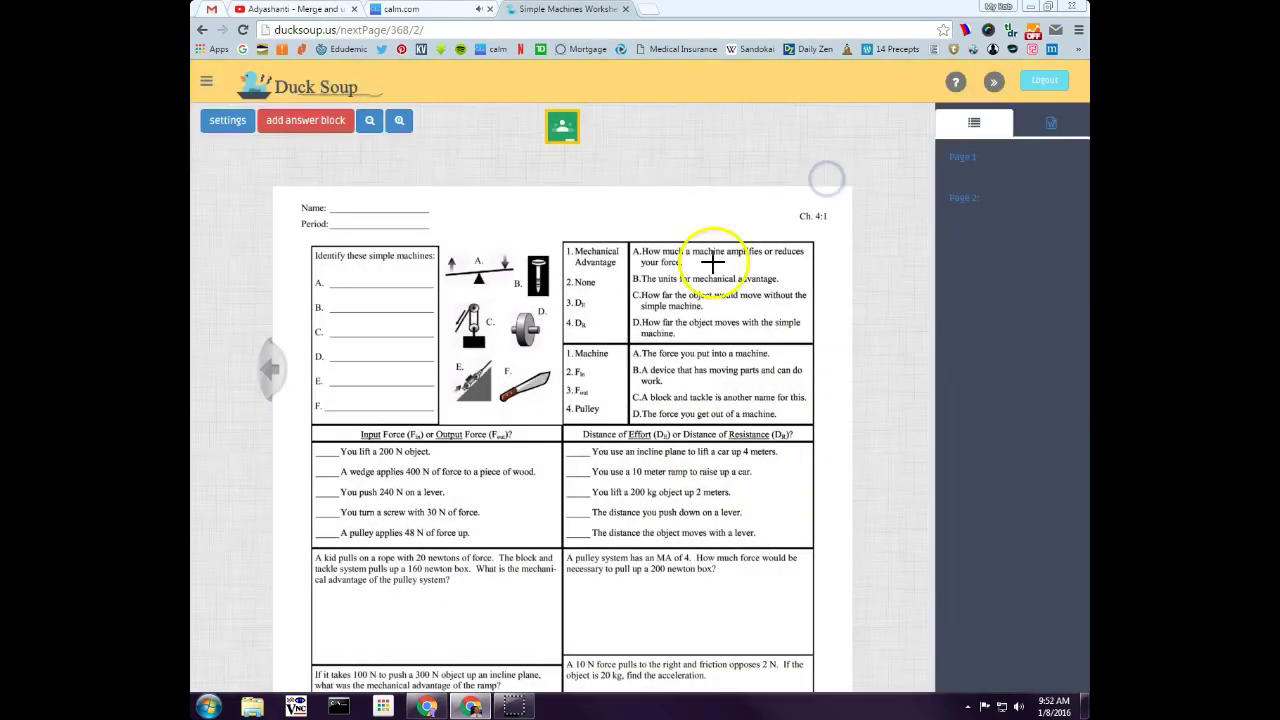
- Create answer boxes over blanks A, B, C and D of the identification list
drag(329, 265, 430, 284)
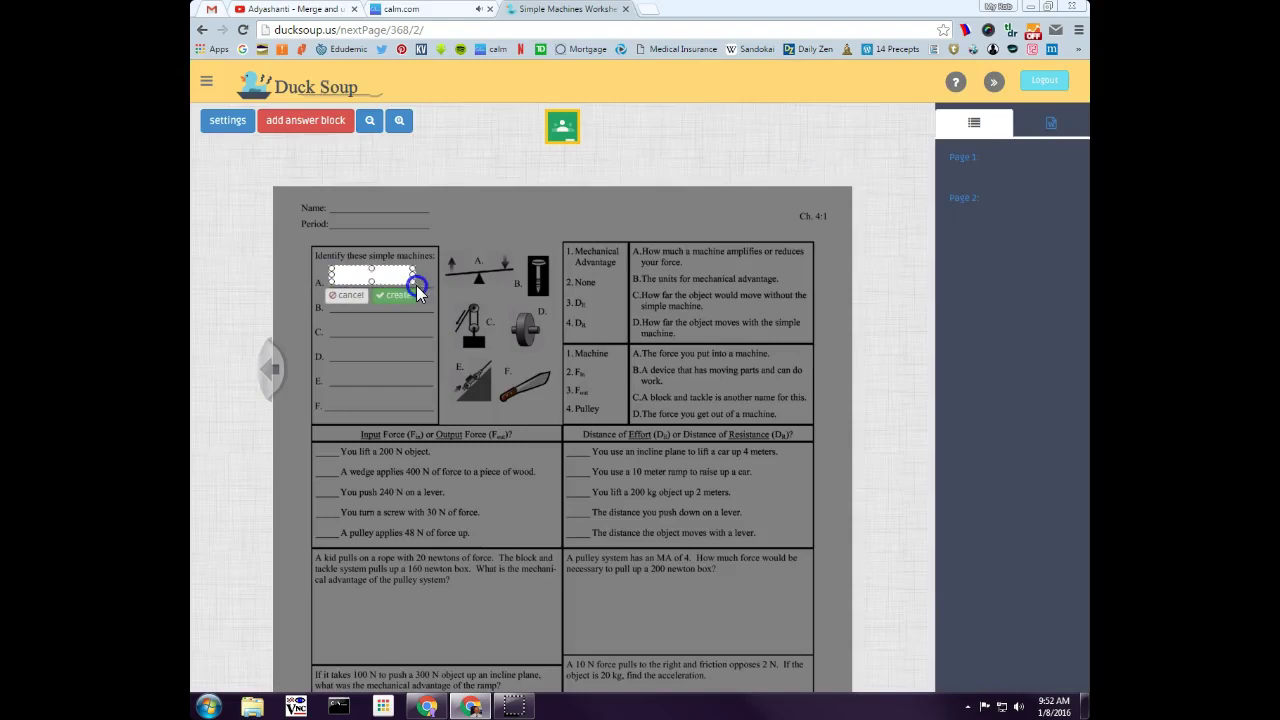
click(420, 299)
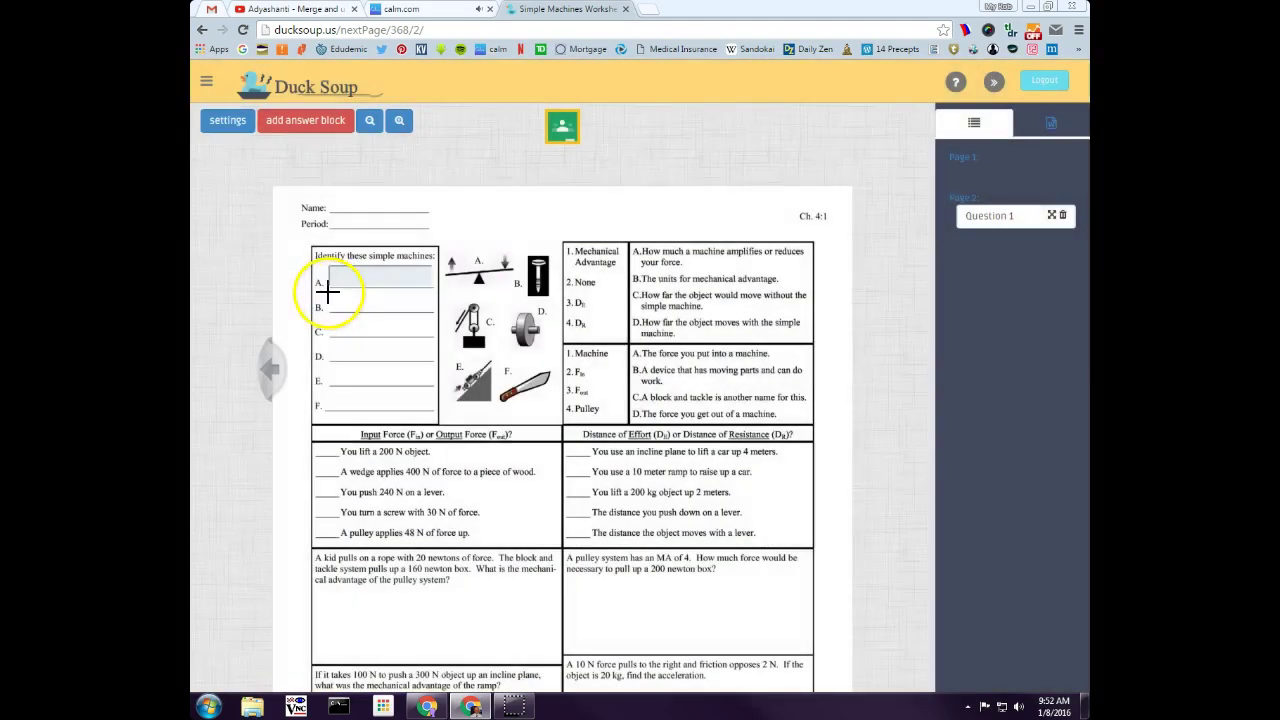
drag(330, 295, 421, 310)
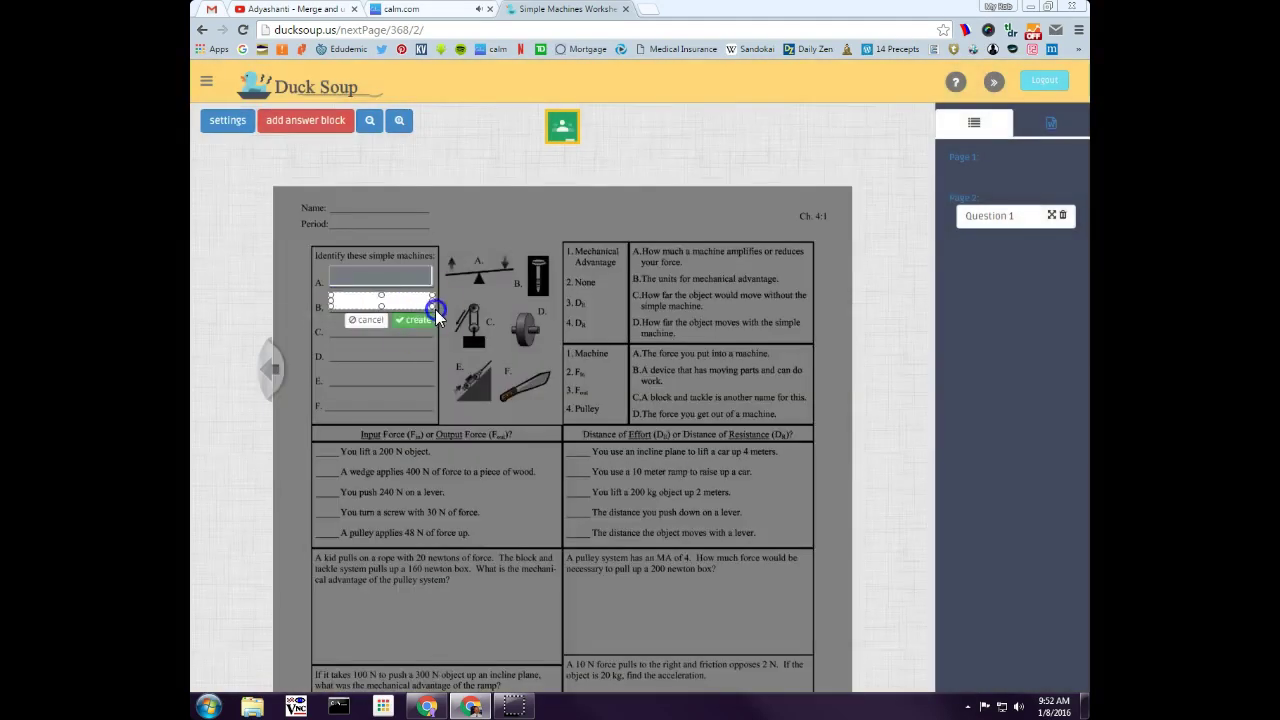
click(416, 322)
drag(329, 316, 432, 333)
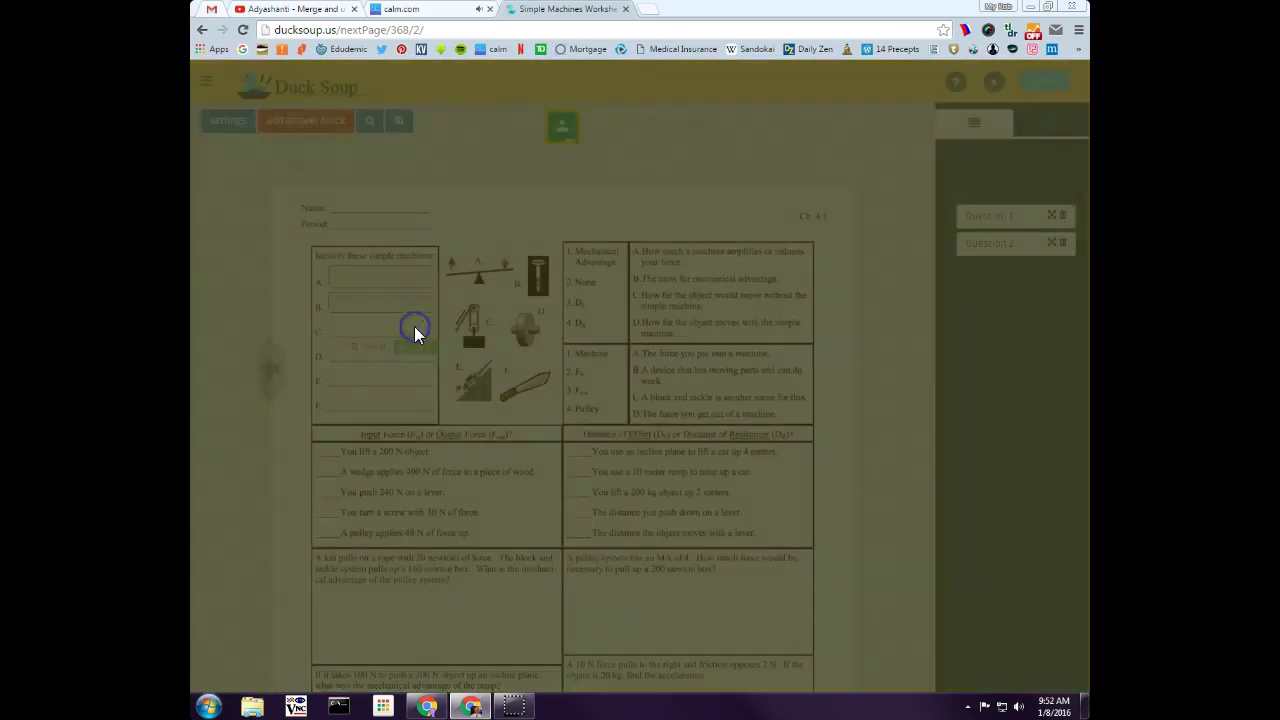
click(417, 346)
drag(329, 344, 433, 358)
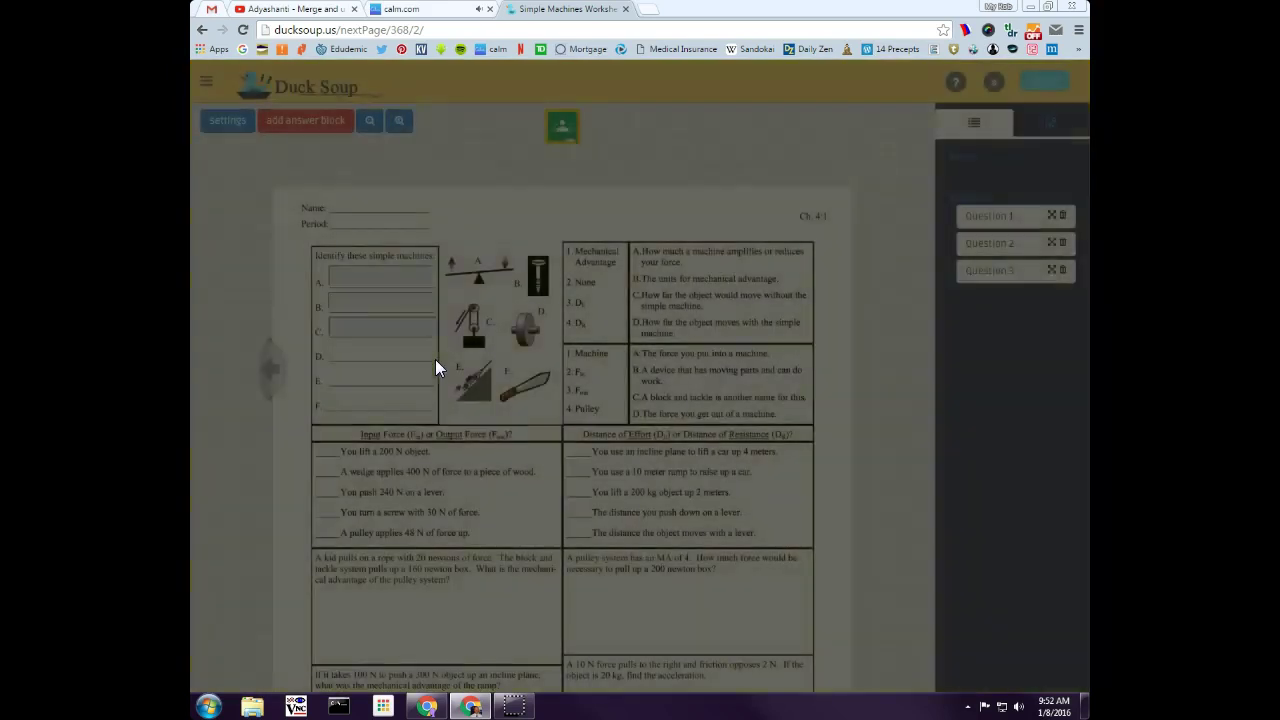
click(420, 369)
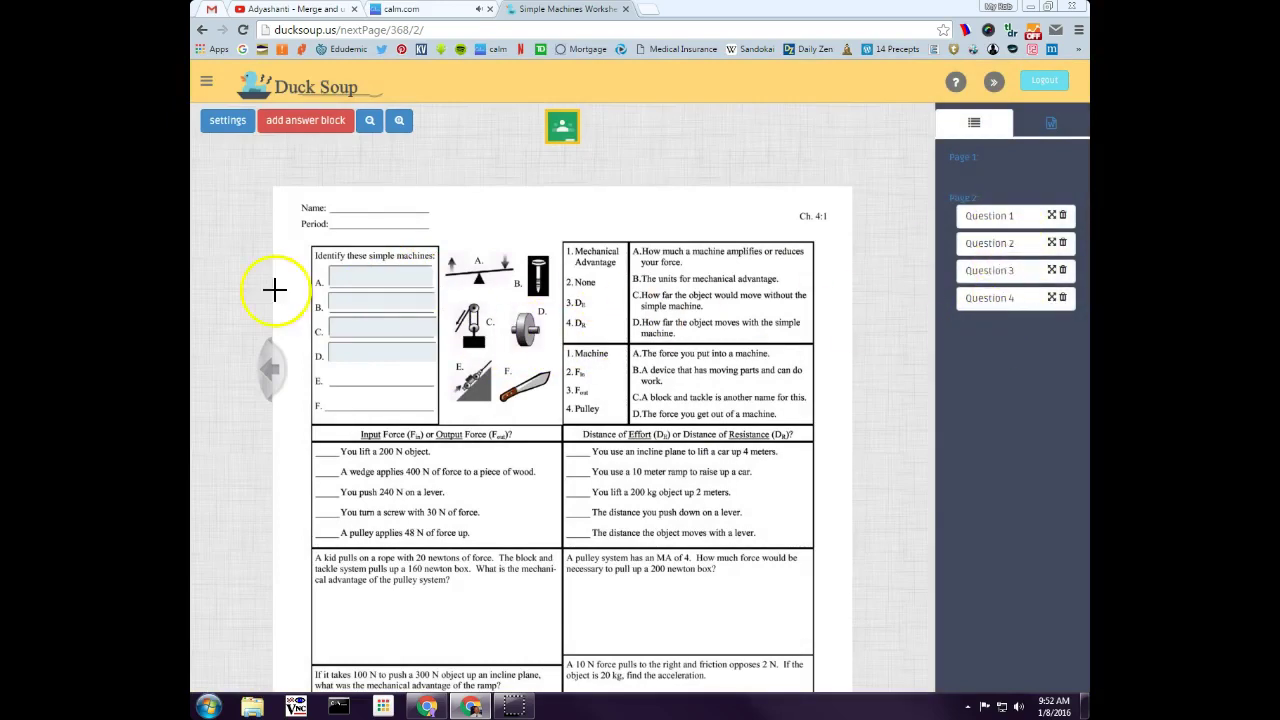
- Check the answer blocks on blanks A–D against Questions 1–3 in the sidebar
click(384, 275)
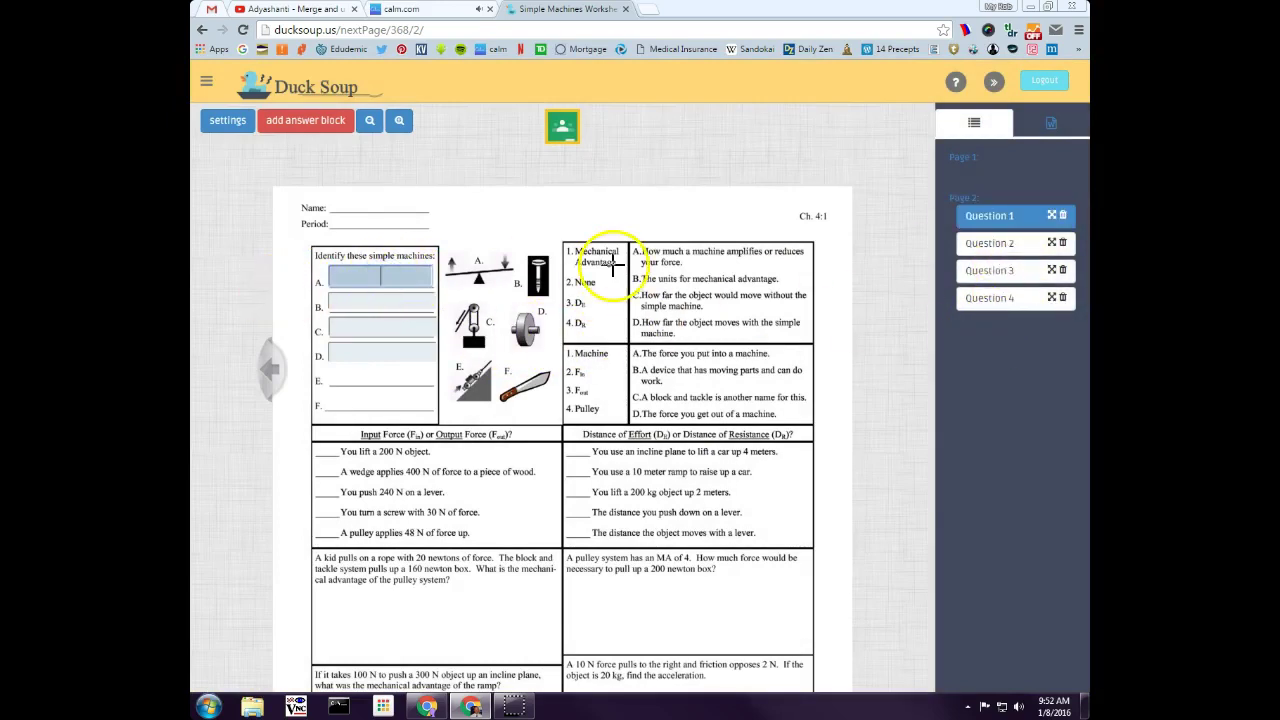
click(383, 302)
click(384, 323)
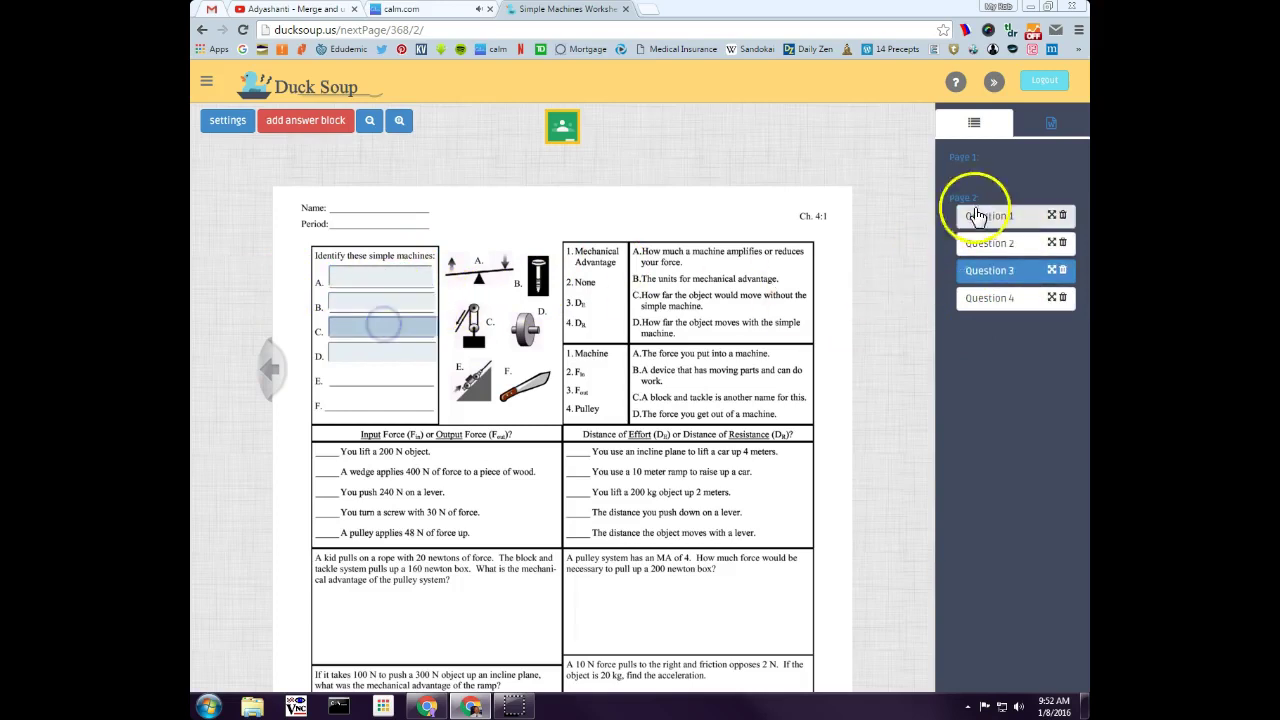
click(390, 350)
click(990, 243)
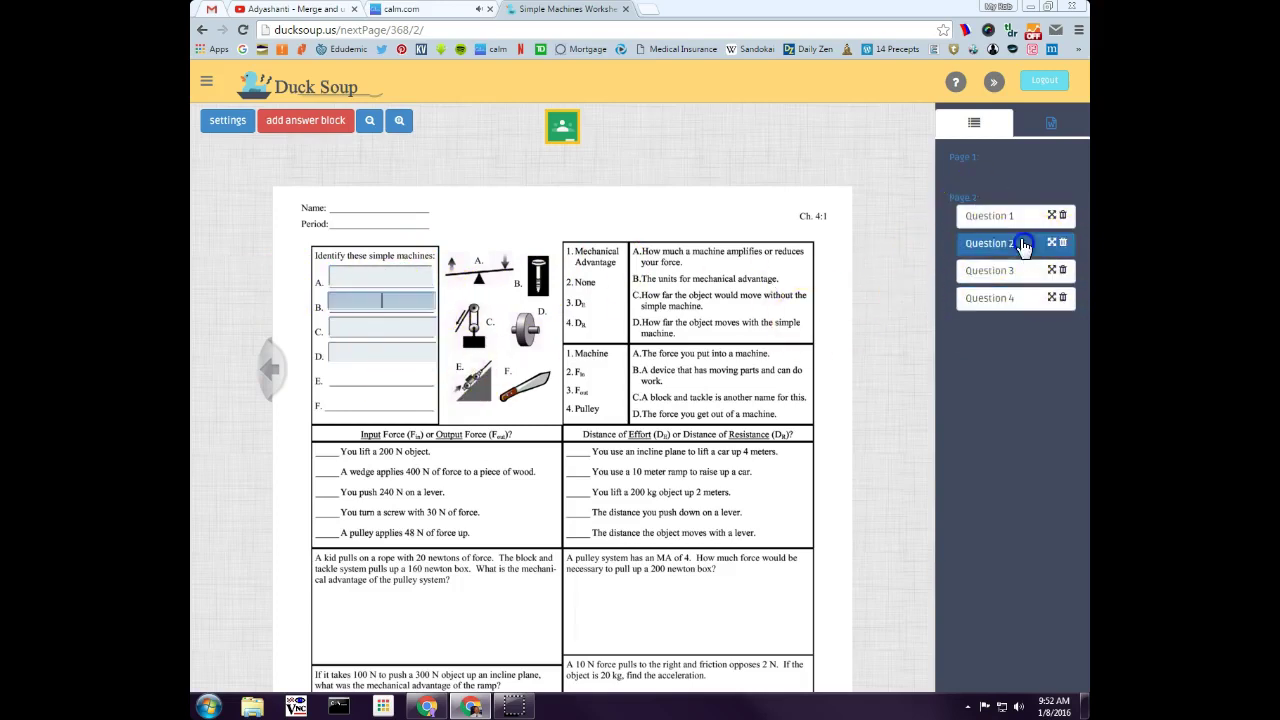
click(1012, 217)
click(1005, 266)
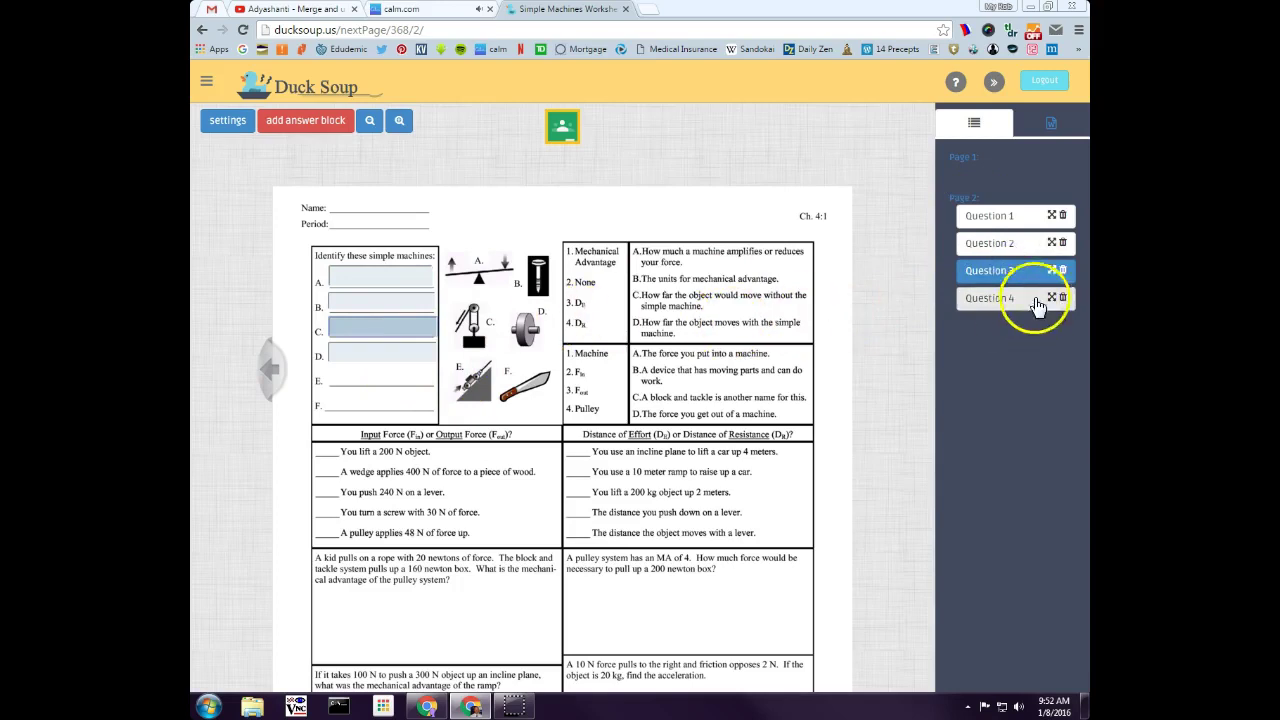
- Shift the blank C answer box slightly left and down and save it
click(1053, 272)
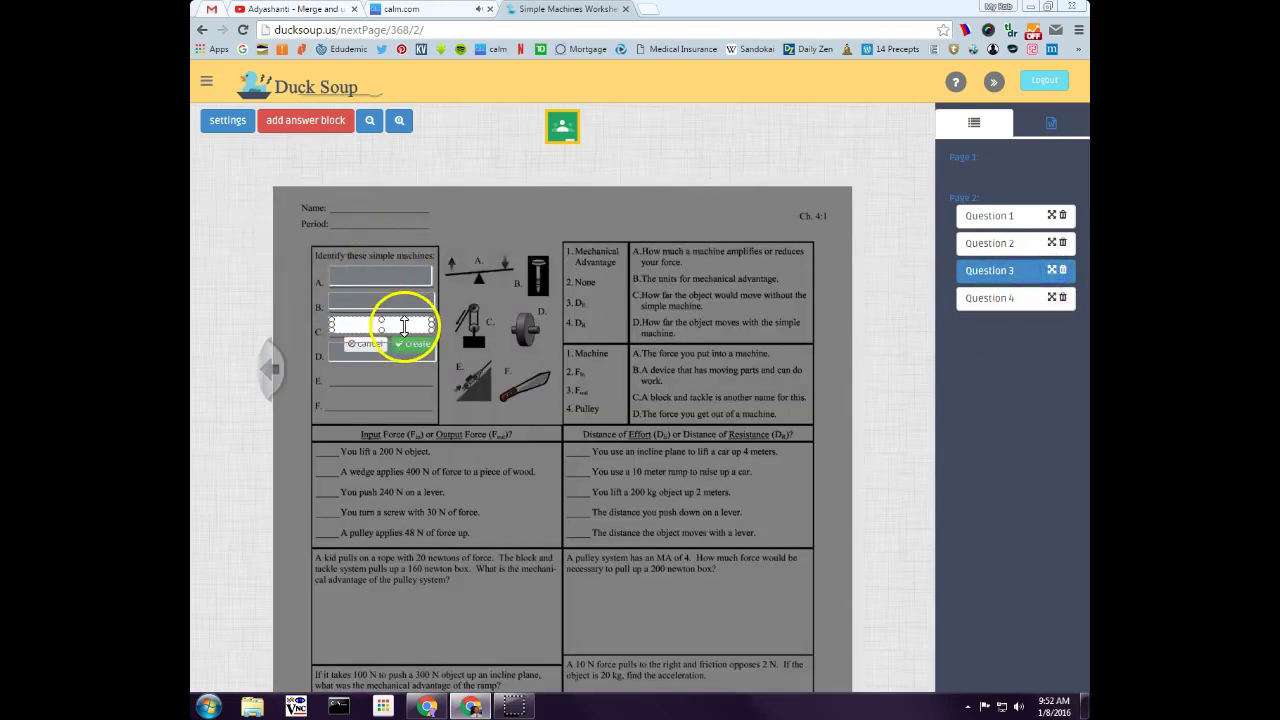
mouse_move(404, 324)
mouse_down()
mouse_move(525, 279)
mouse_move(398, 327)
mouse_up()
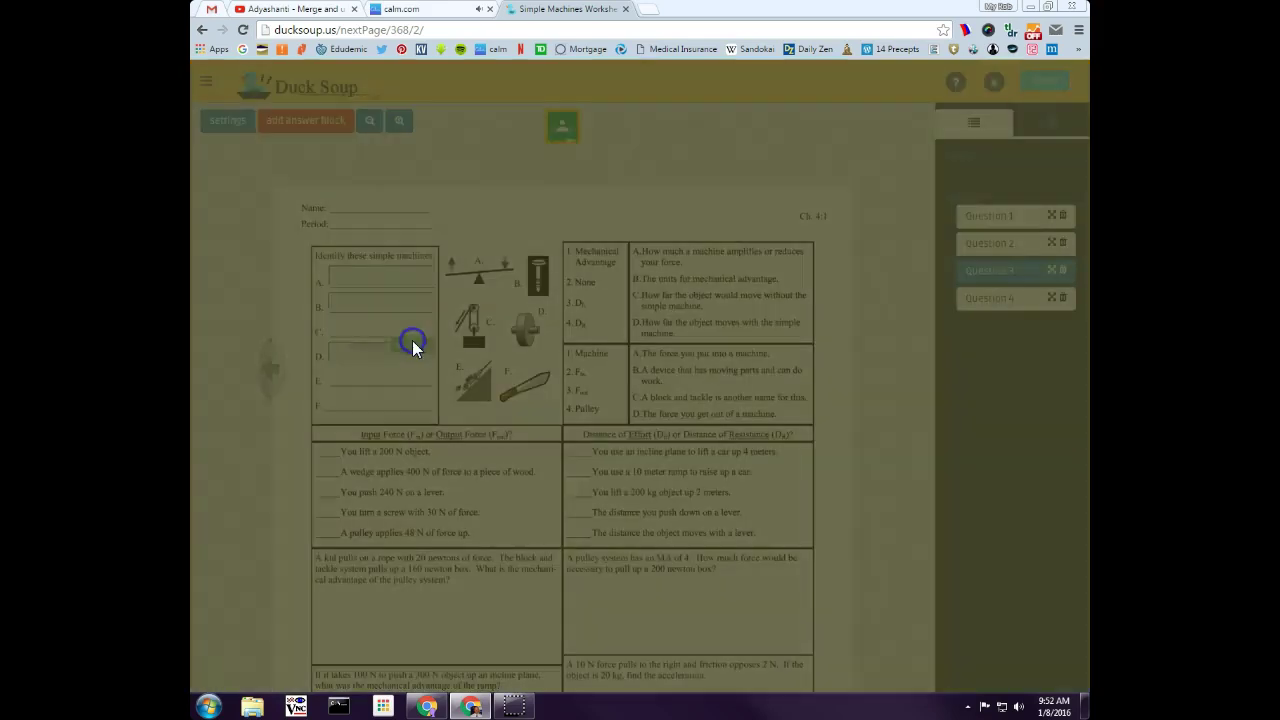
click(401, 349)
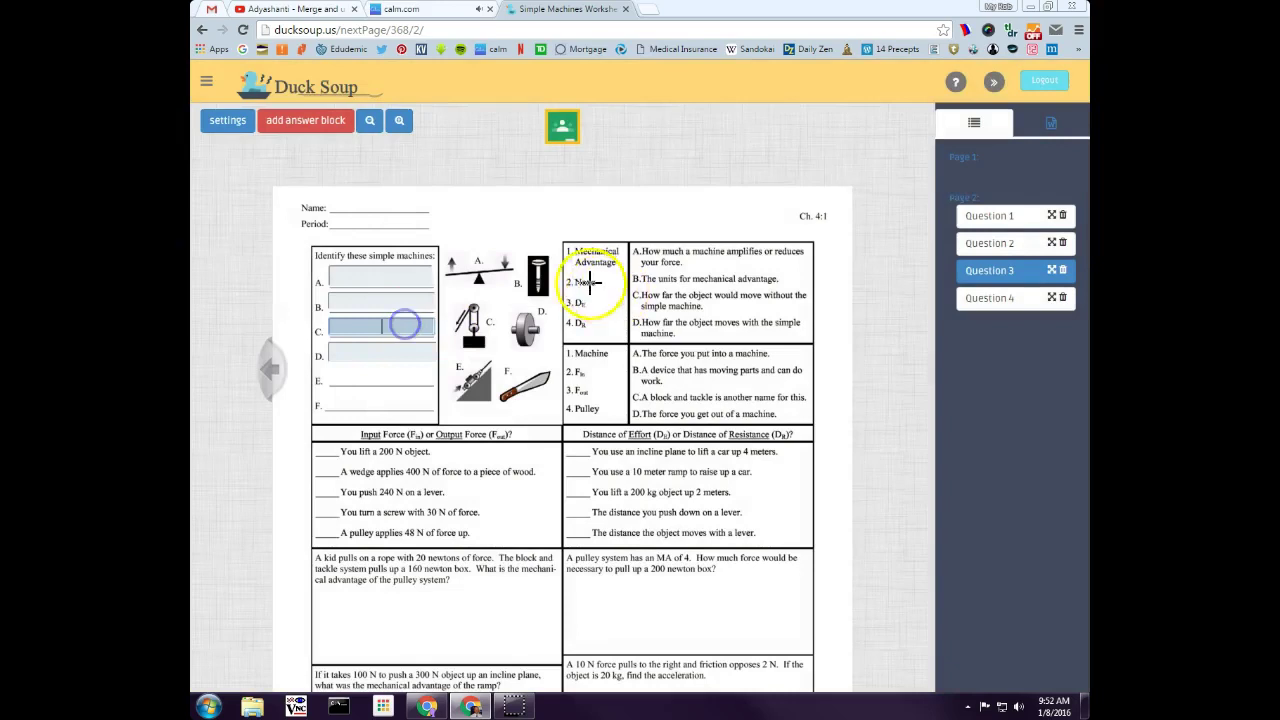
click(396, 280)
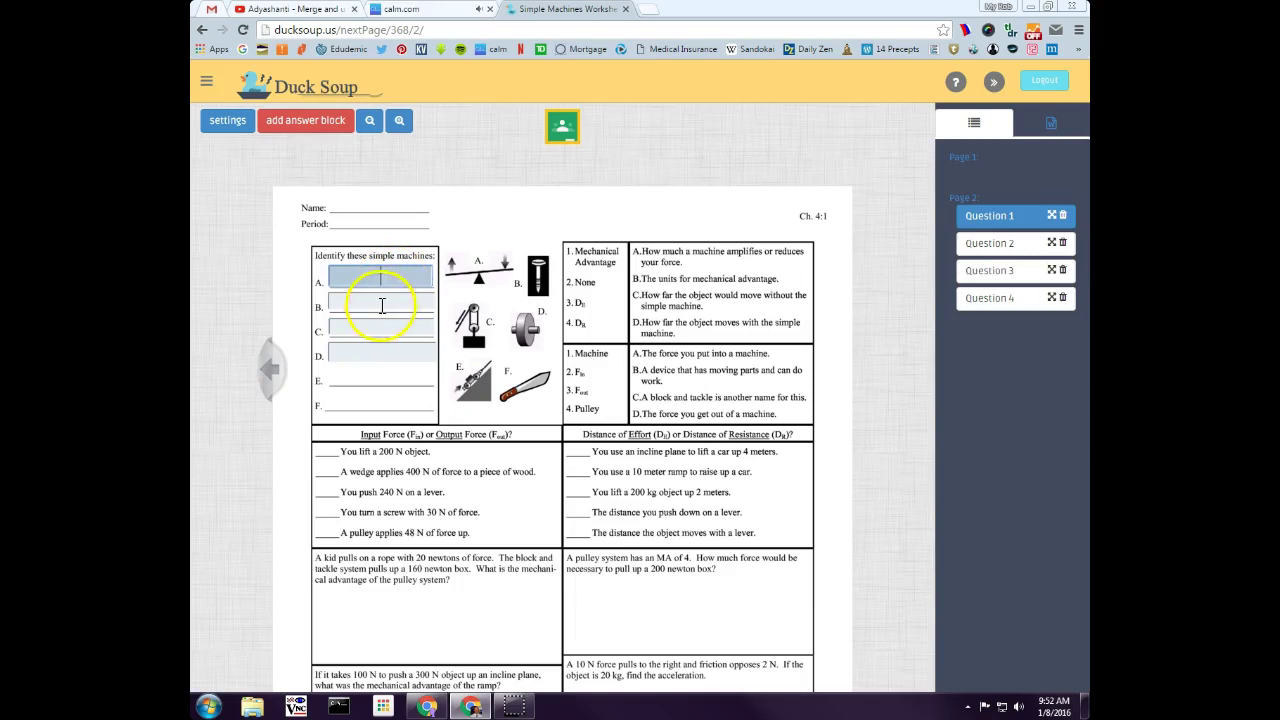
- Enter one, two, three, four in boxes A–D, then create a new answer block on line E
click(381, 304)
click(386, 323)
click(390, 353)
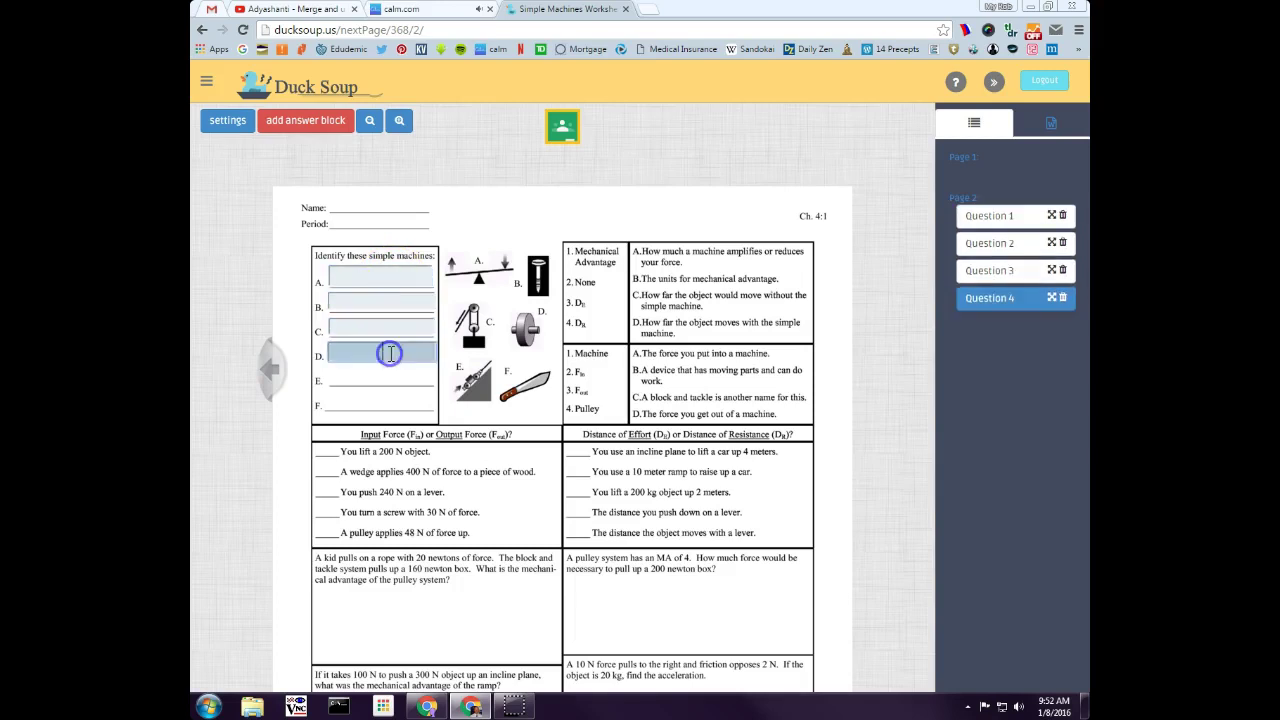
click(386, 284)
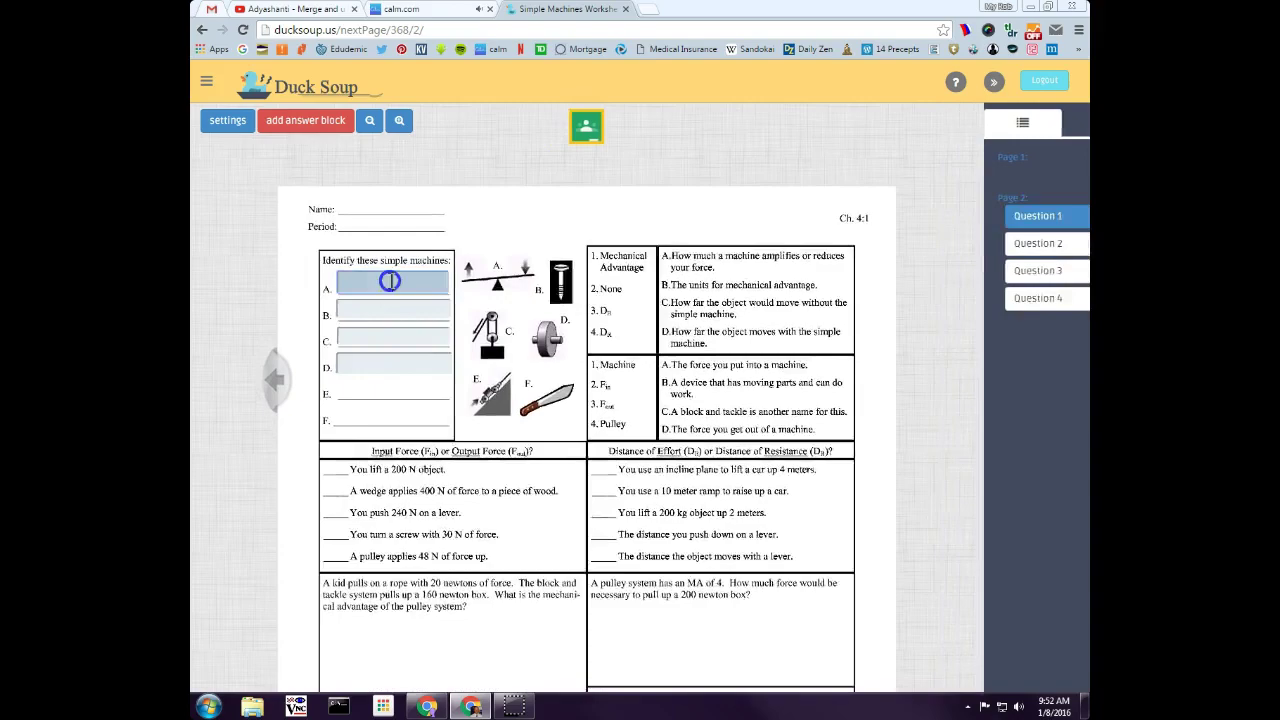
text(one)
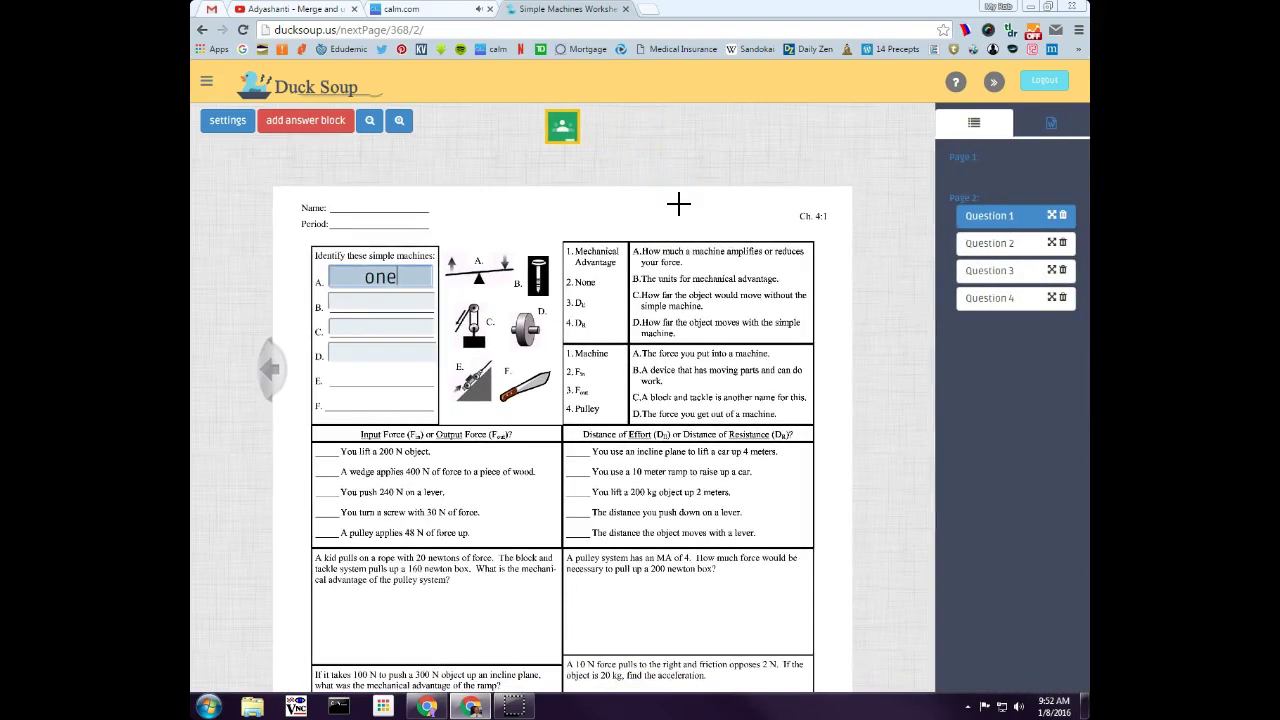
key(Tab)
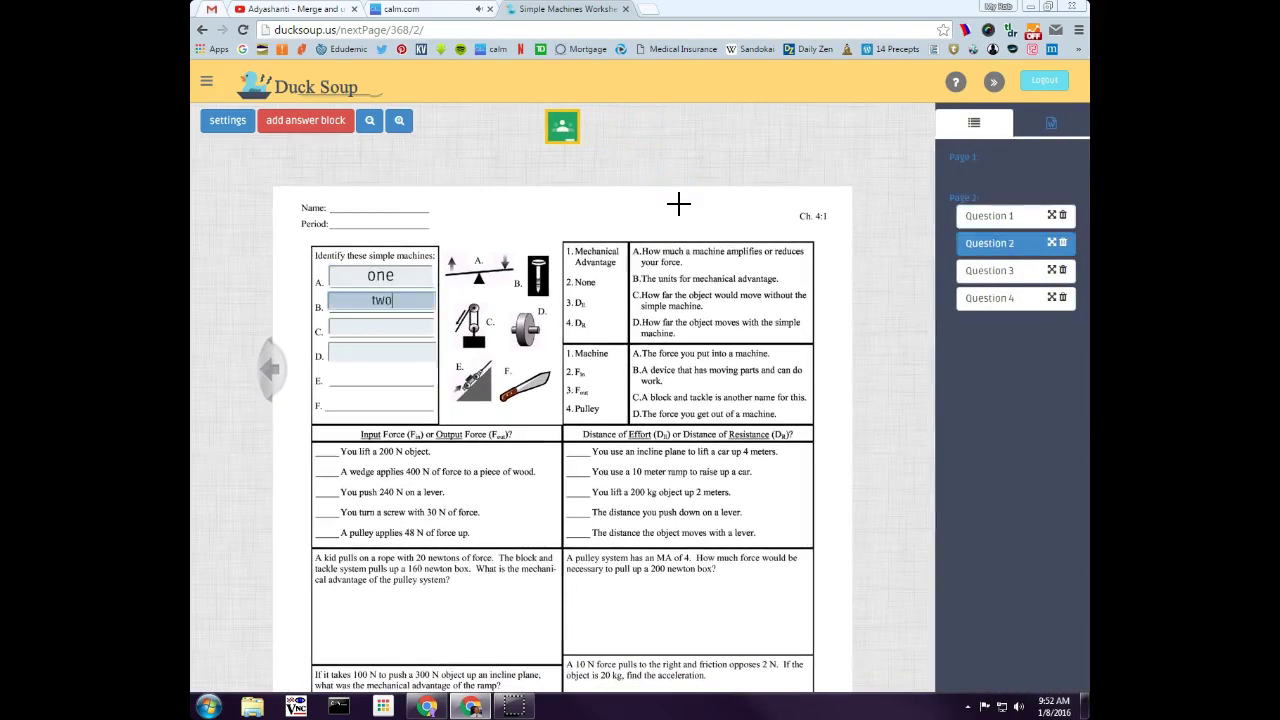
text(two)
key(Tab)
key(Tab)
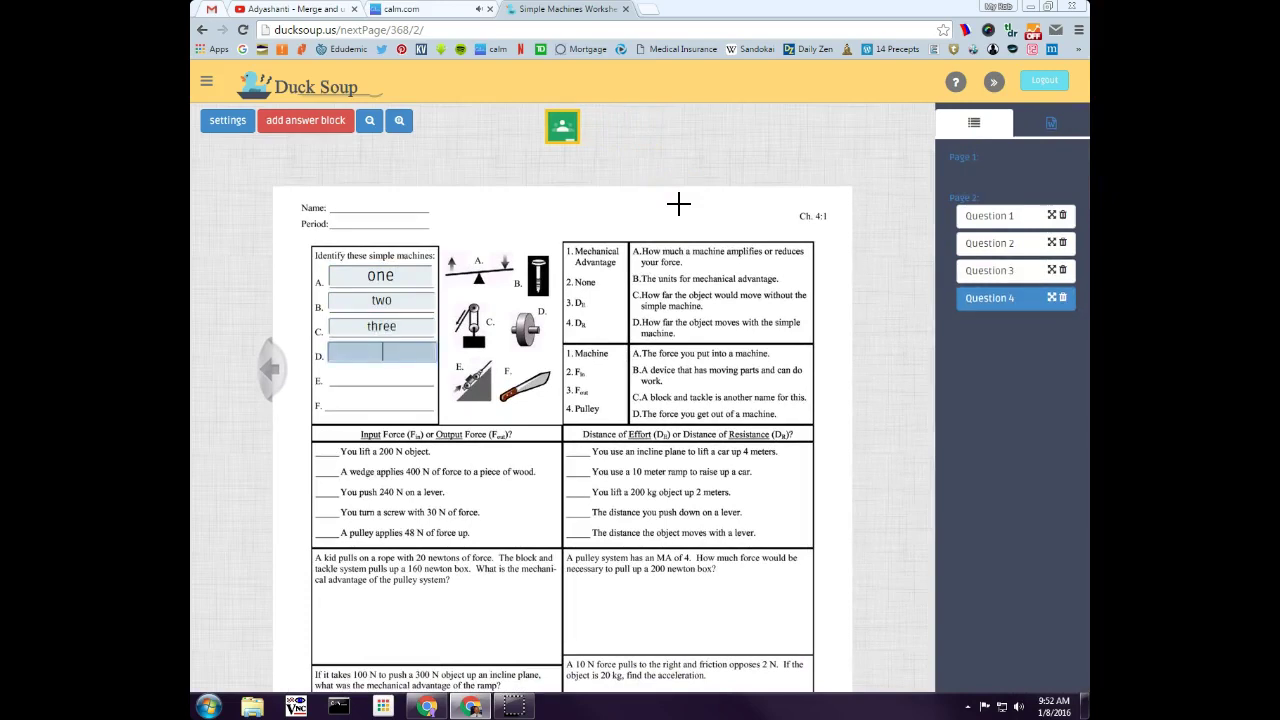
key(Tab)
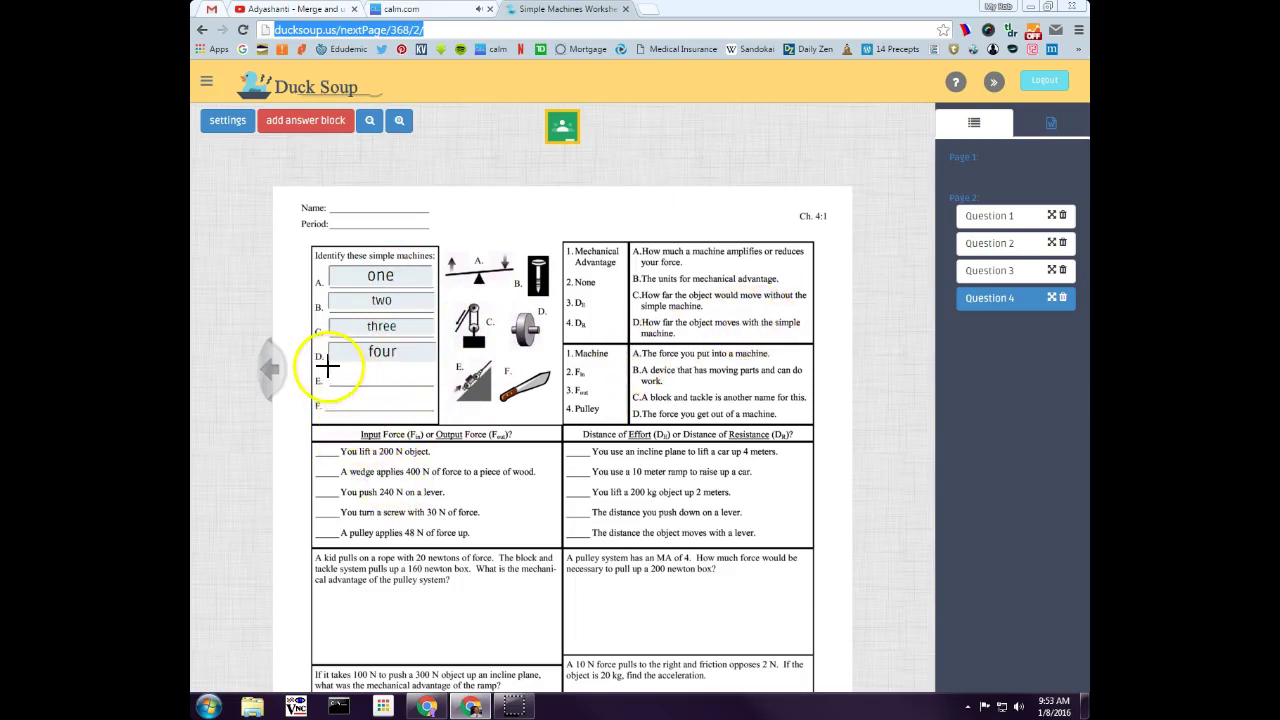
drag(329, 366, 360, 385)
click(416, 398)
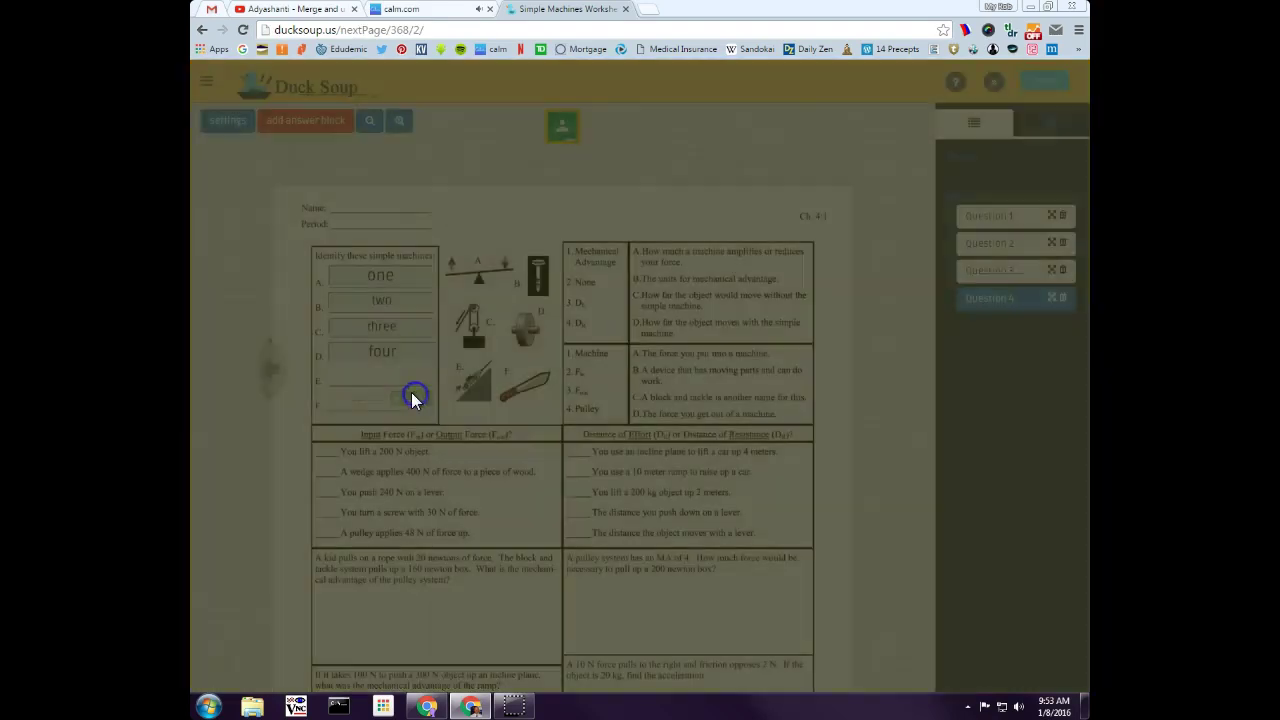
- Set Question 5, the line E answer block, to the Math or Chemistry answer type
click(390, 375)
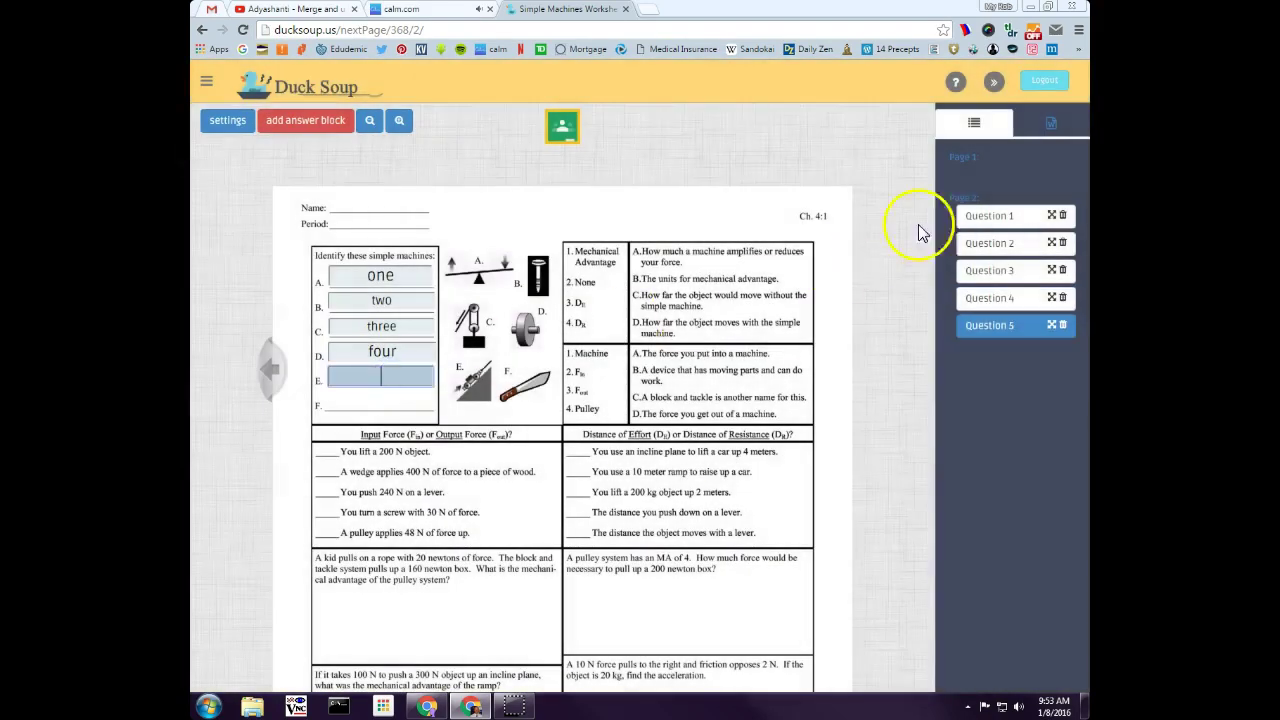
click(1050, 124)
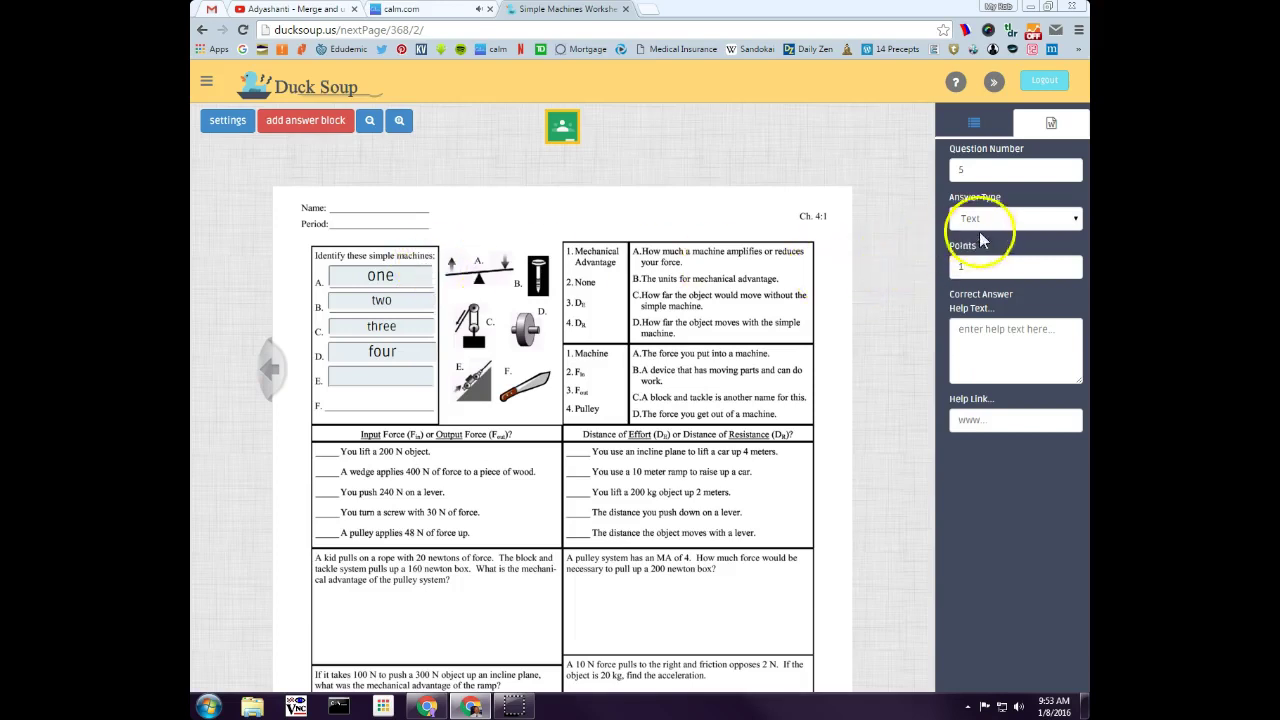
click(1035, 220)
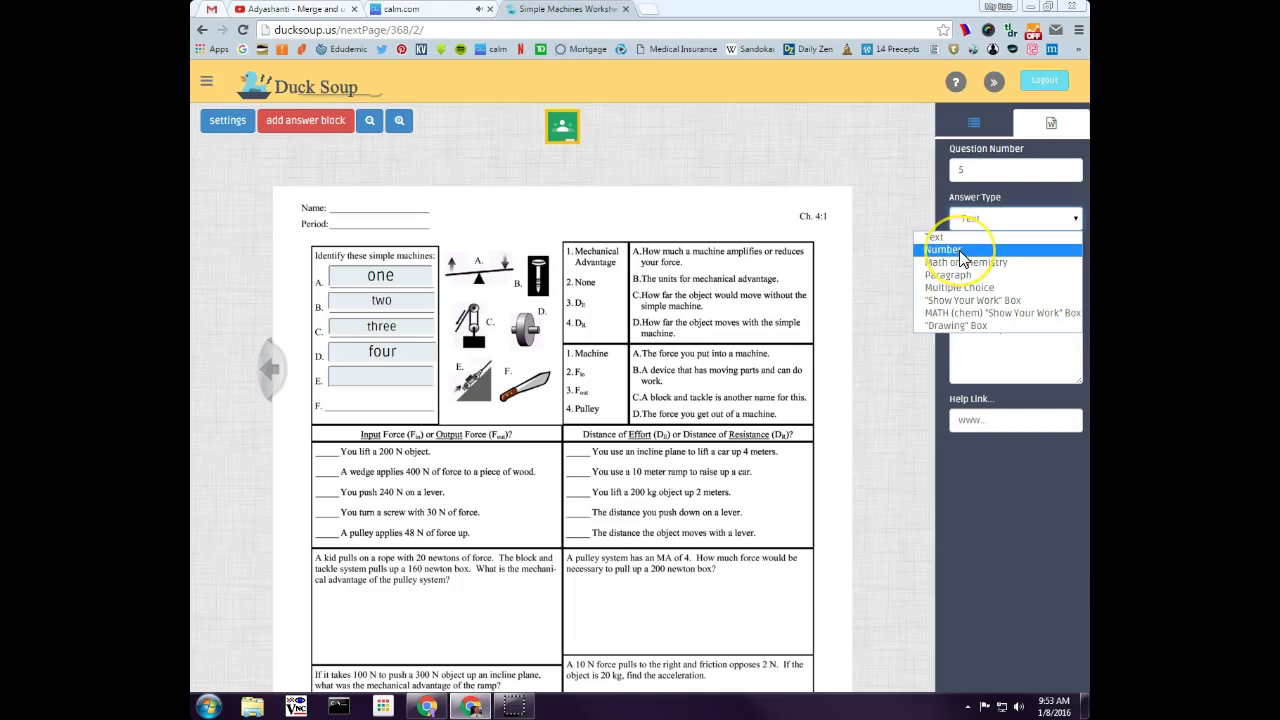
click(1022, 265)
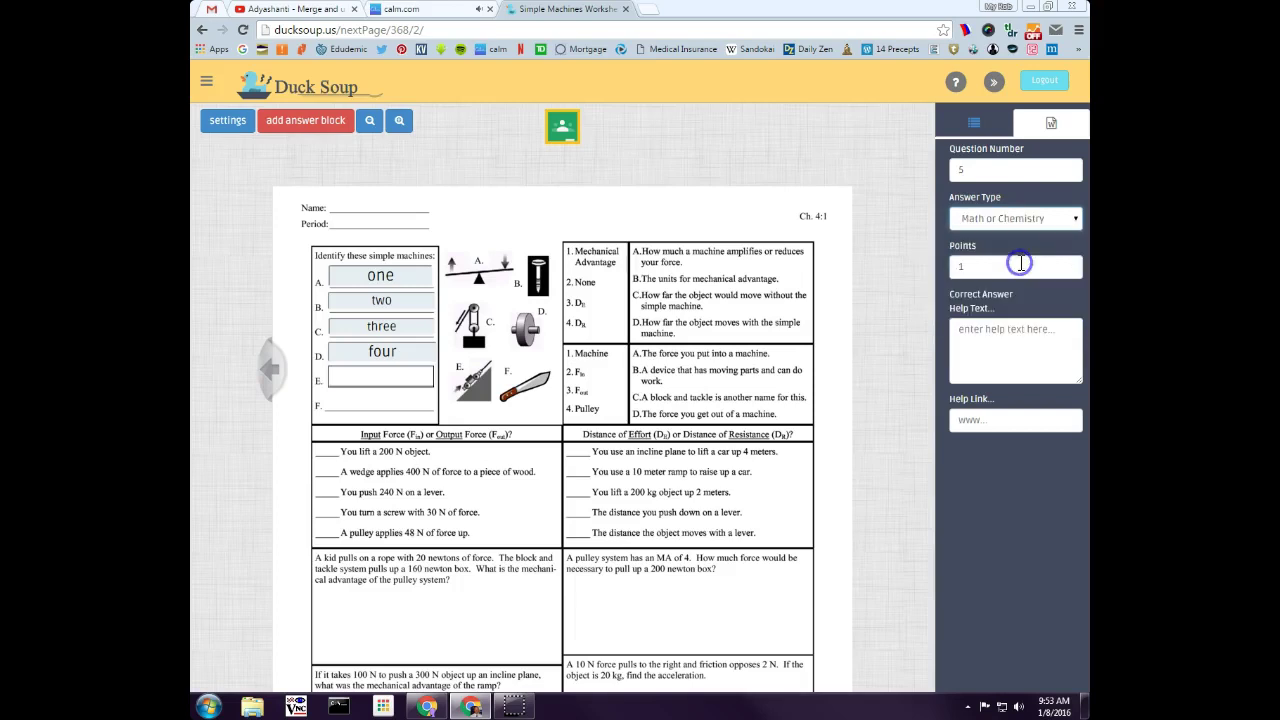
click(381, 375)
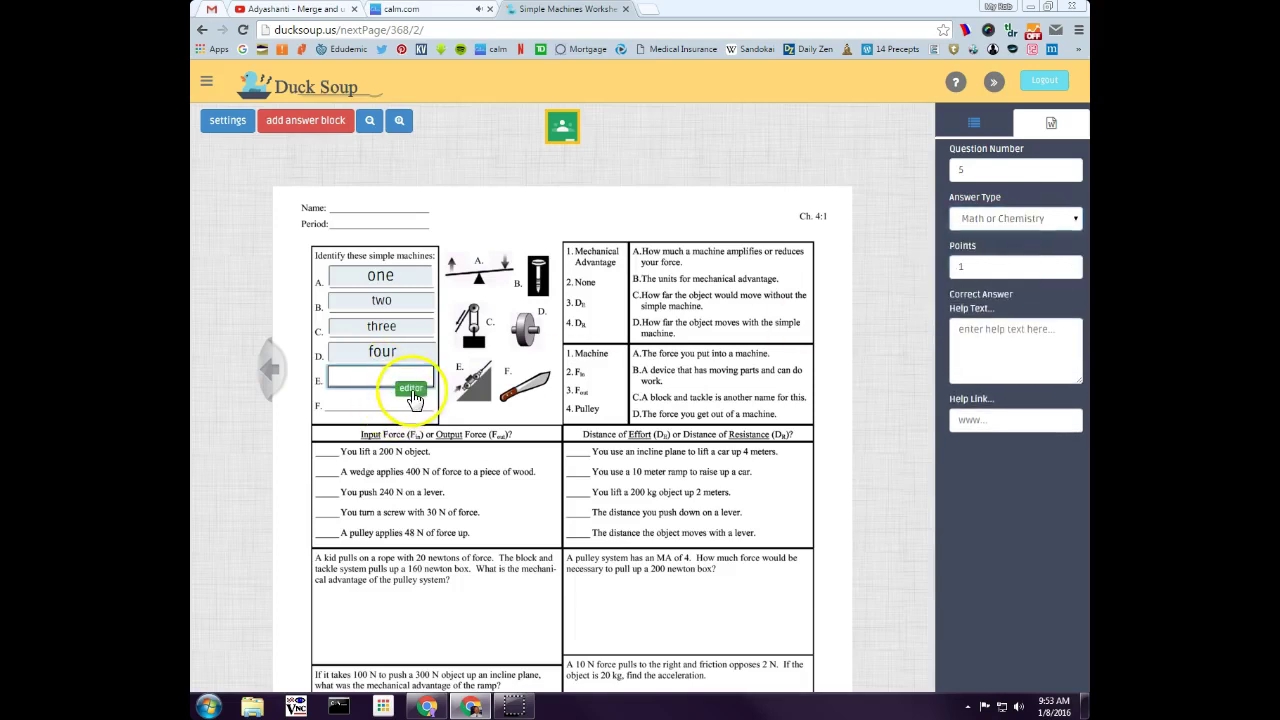
- Enter a summation expression in the math editor as the line E box's answer
click(411, 389)
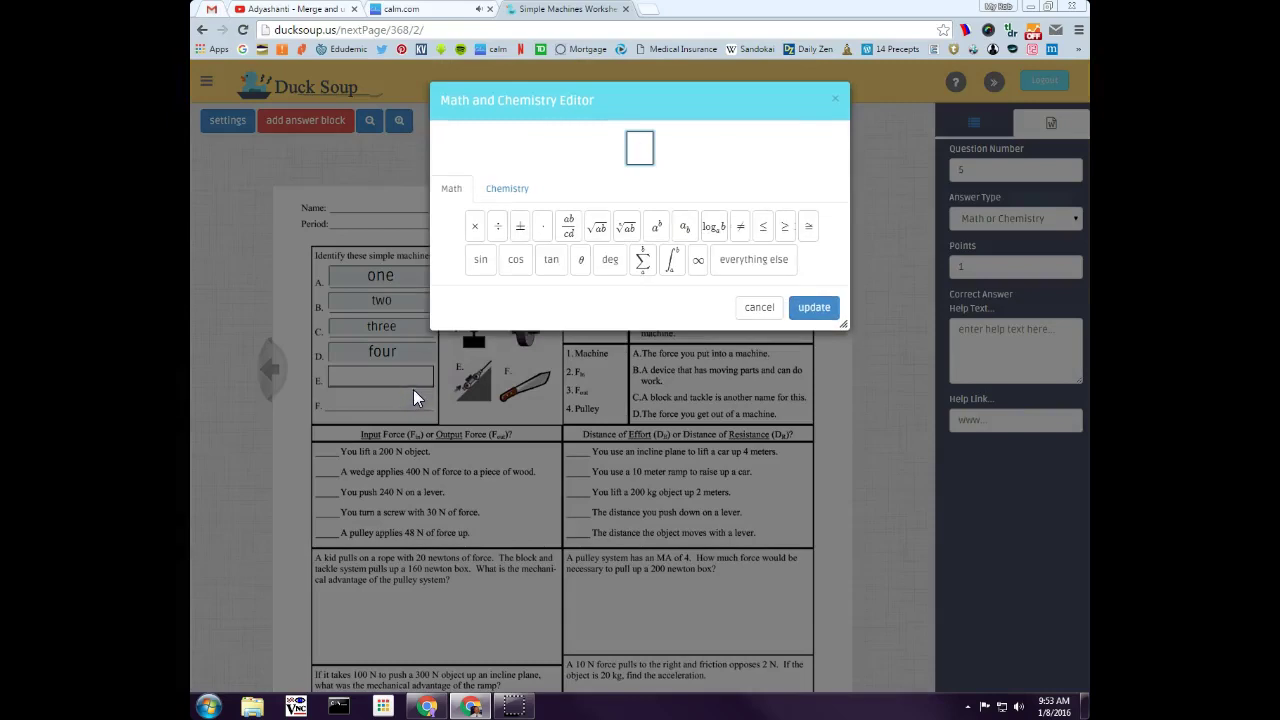
click(642, 259)
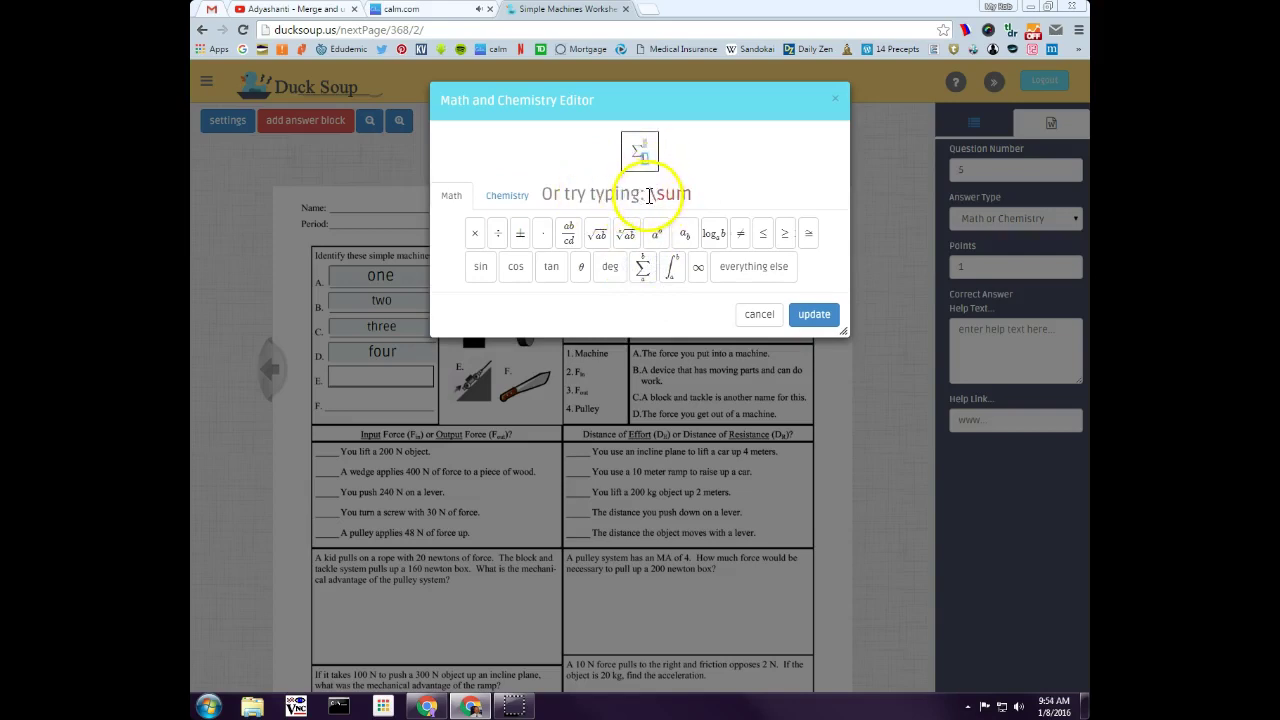
drag(649, 194, 671, 194)
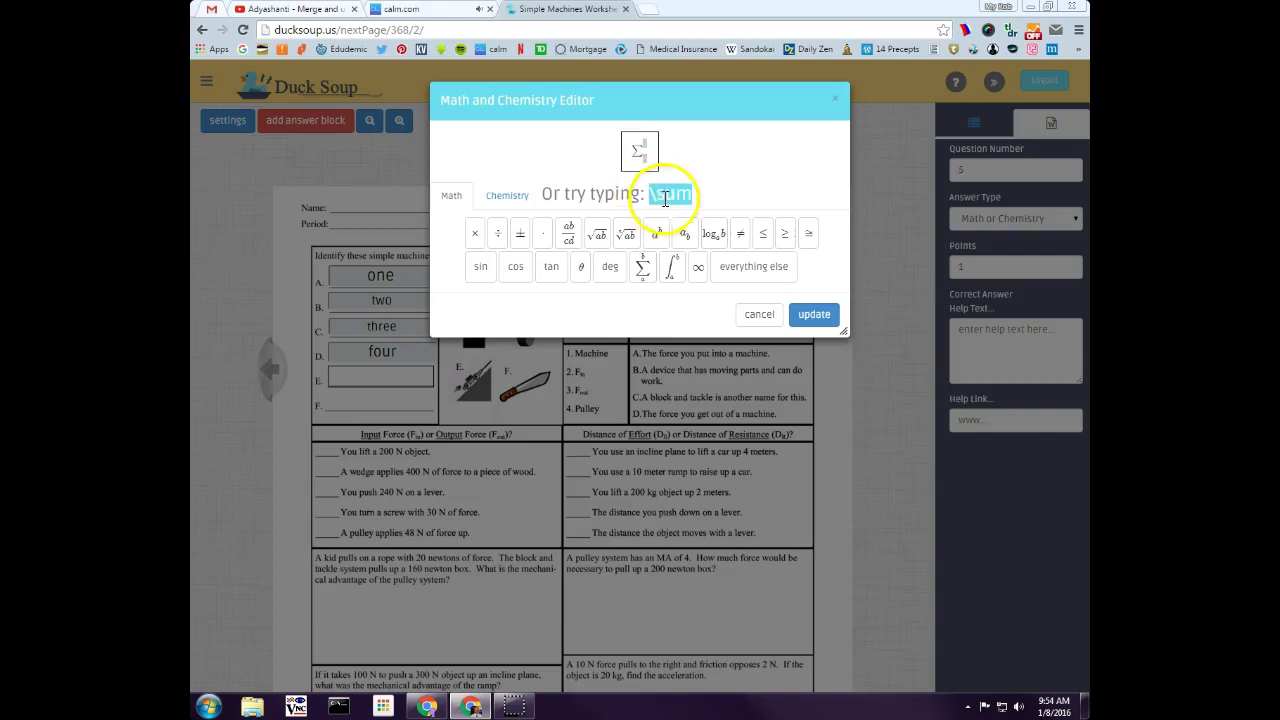
click(640, 148)
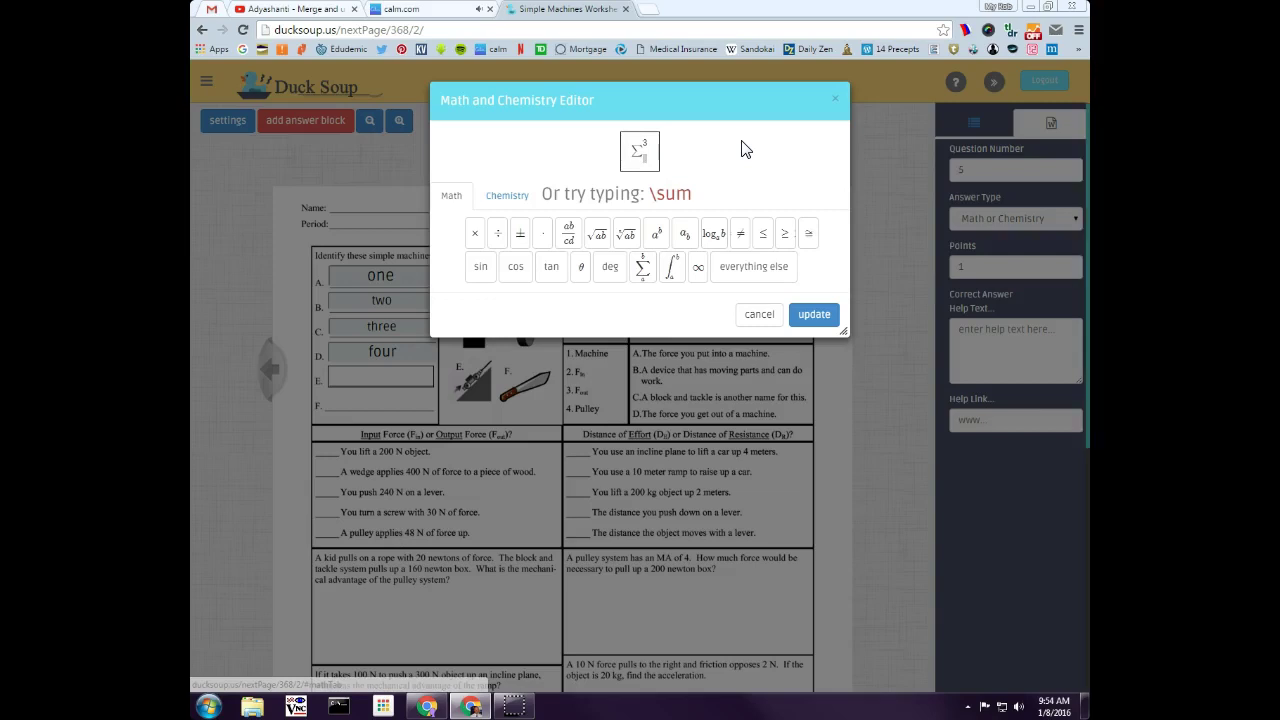
click(640, 155)
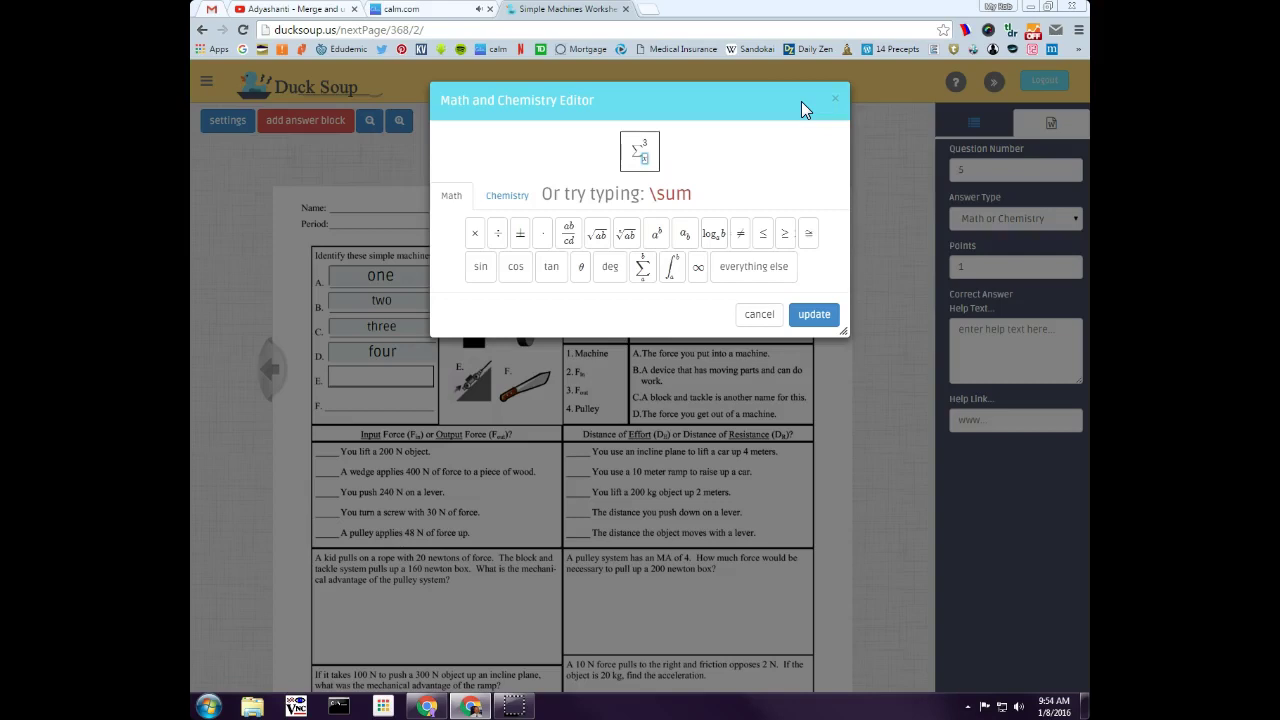
key(Right)
key(Left)
click(814, 314)
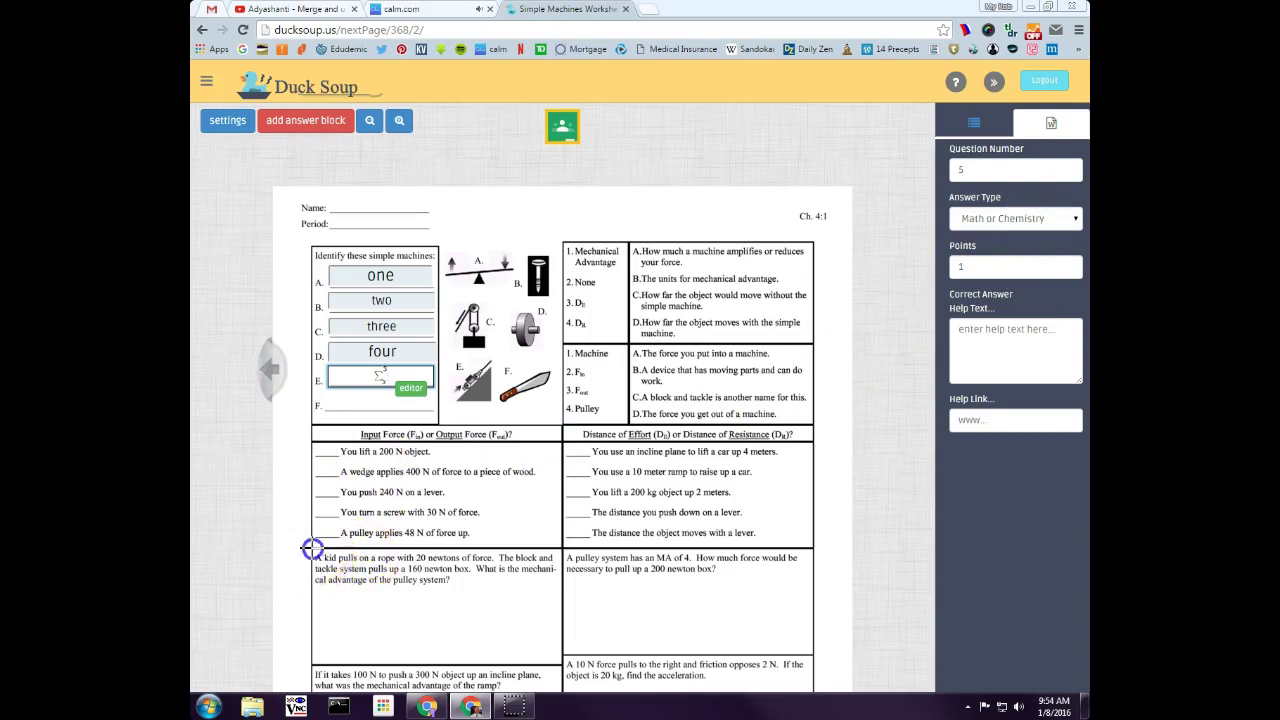
- Add a Question 6 Show Your Work block answered 12 under the pulley question, and outline another block beside it
drag(312, 548, 563, 671)
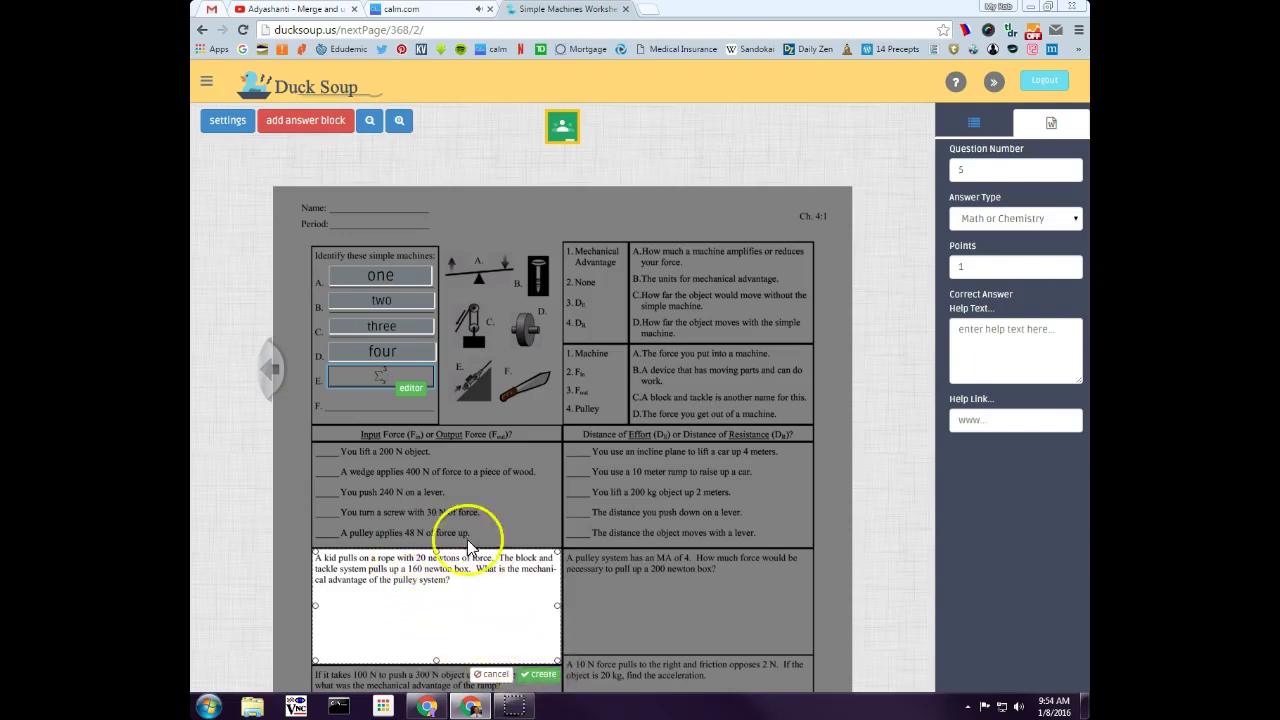
click(541, 677)
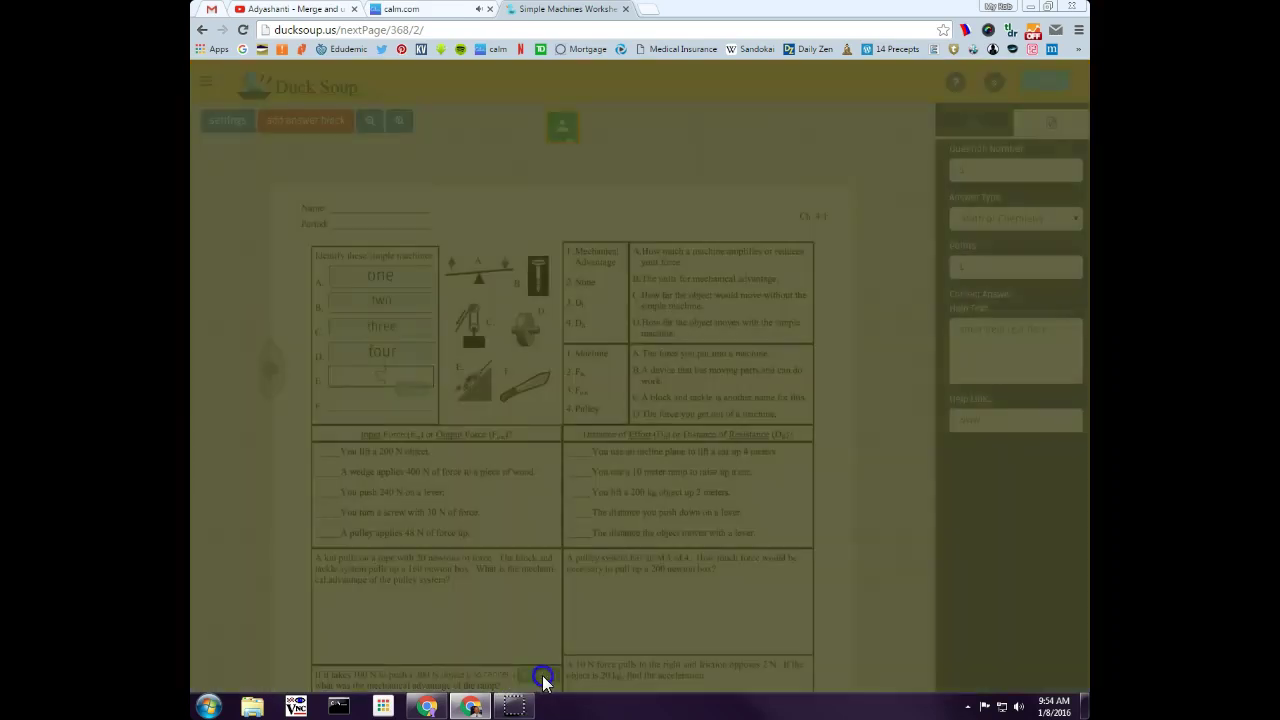
click(457, 608)
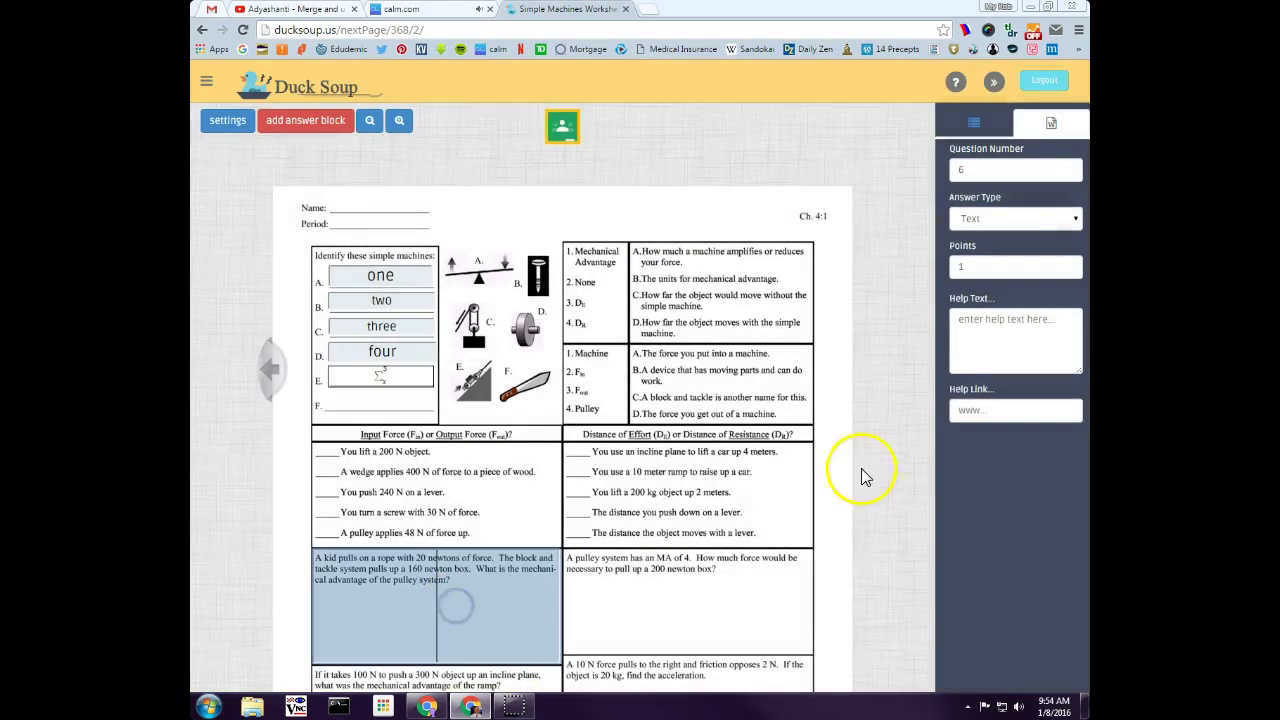
click(1045, 216)
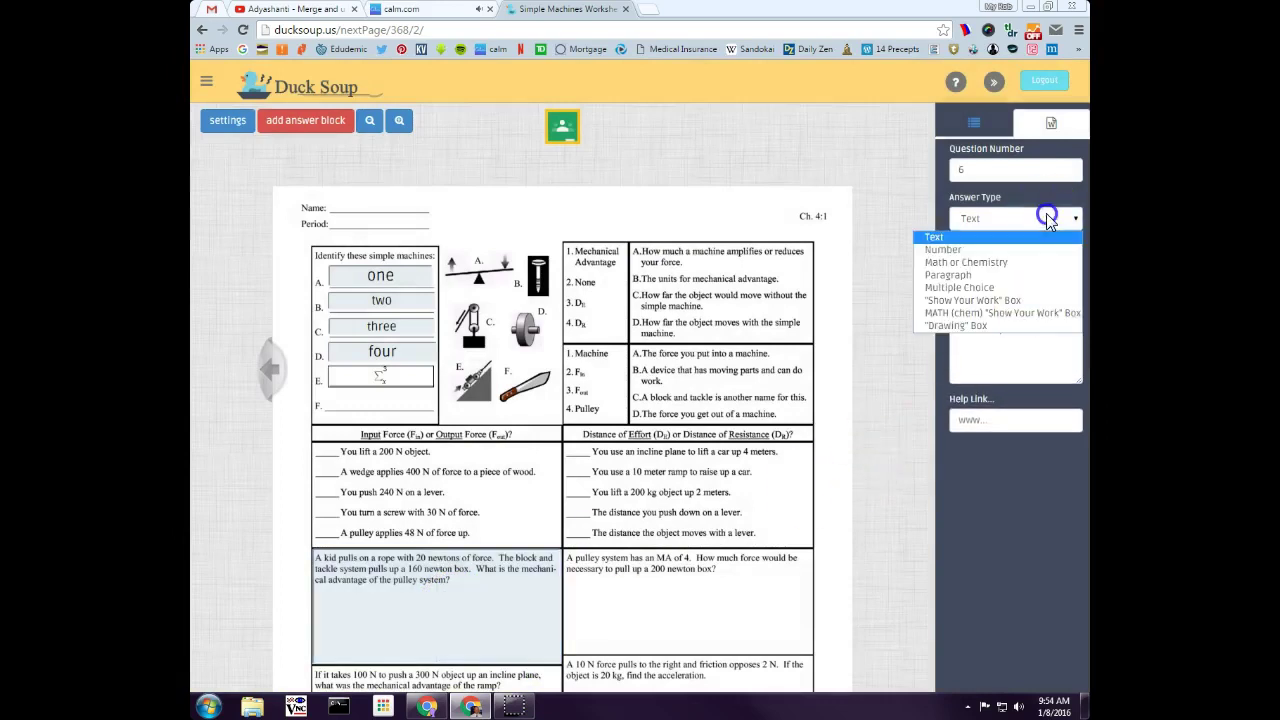
click(1027, 302)
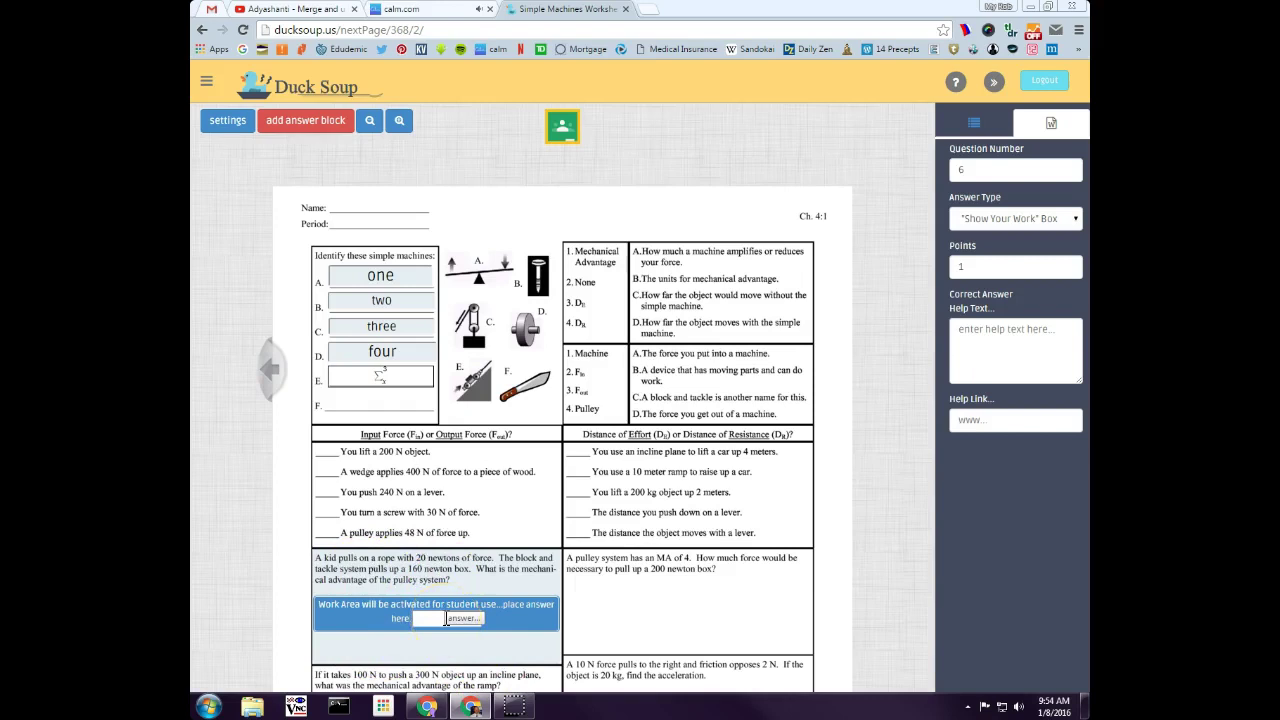
text(12)
click(540, 625)
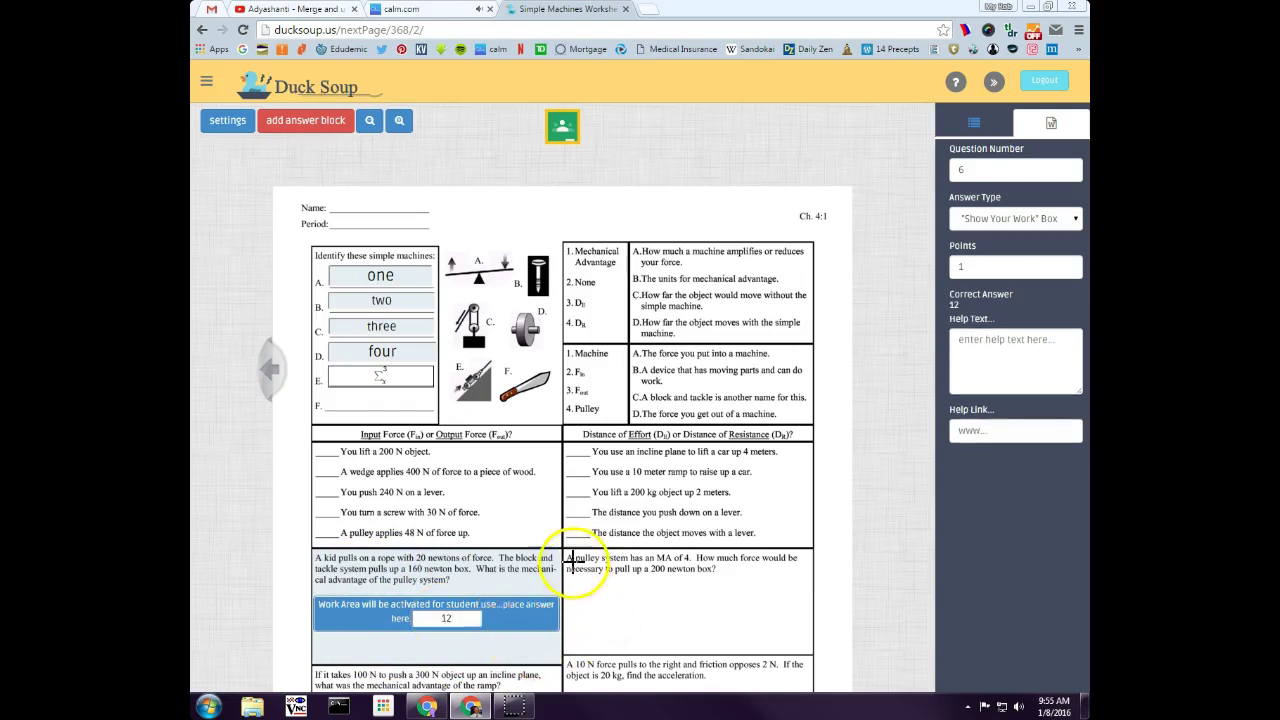
drag(568, 553, 810, 652)
- Create Question 7's answer block as a math show-your-work box
click(795, 667)
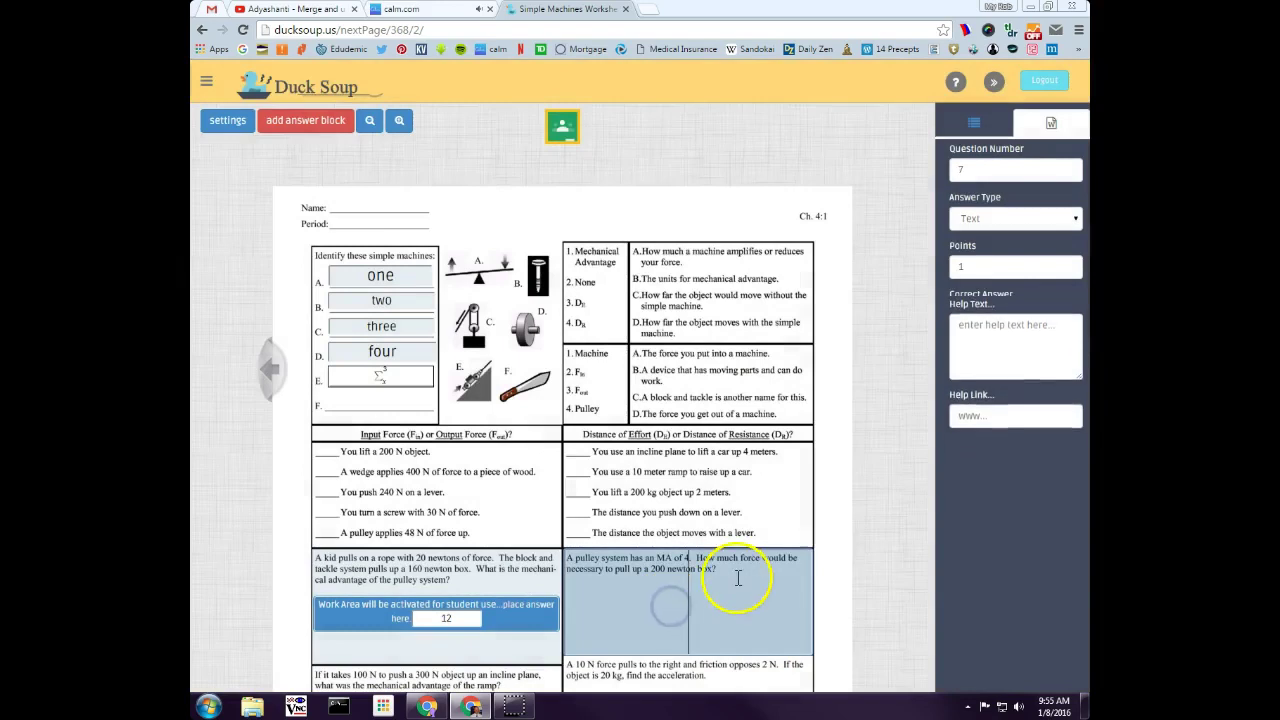
click(1050, 220)
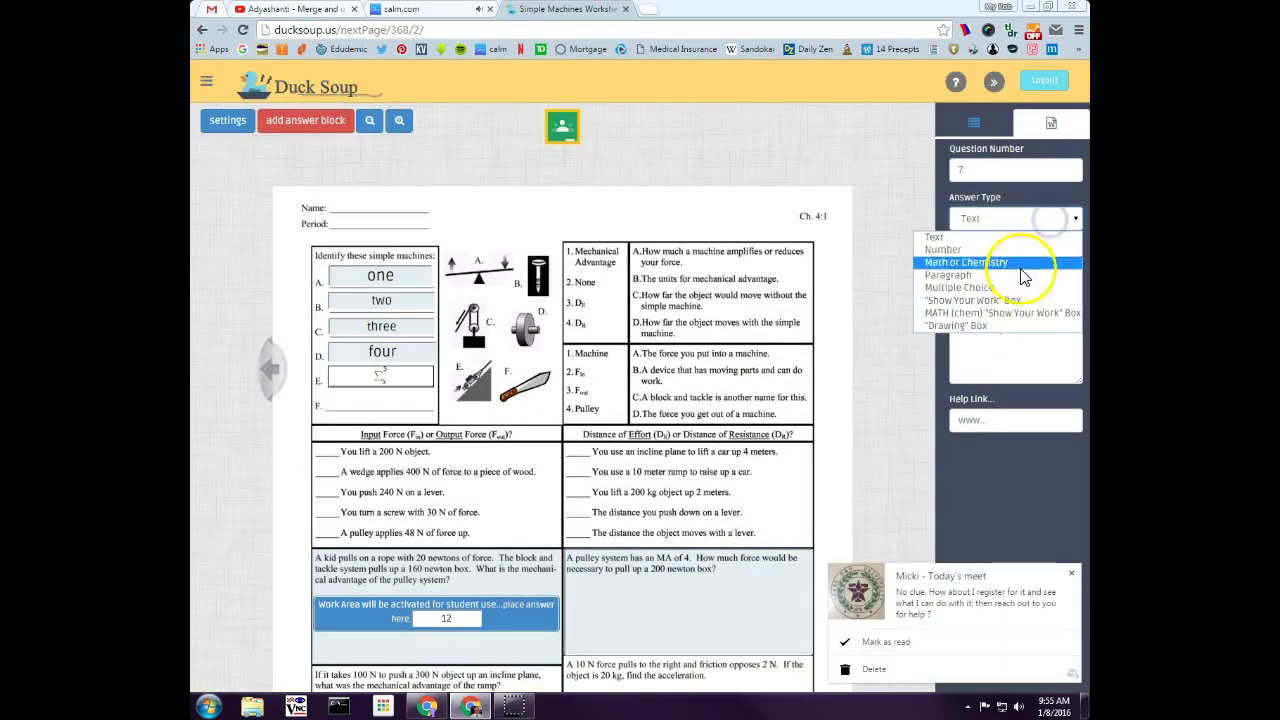
click(1008, 320)
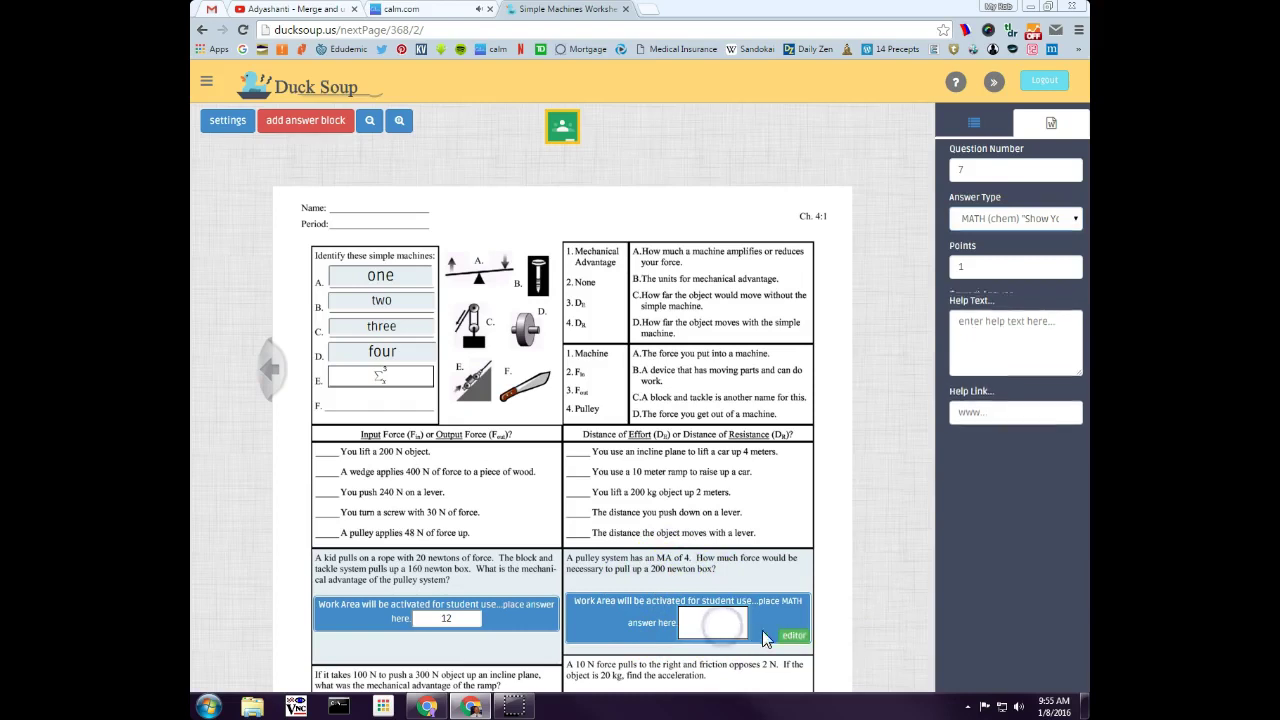
- Enter H₂O as Question 7's answer in the Math and Chemistry Editor
click(793, 640)
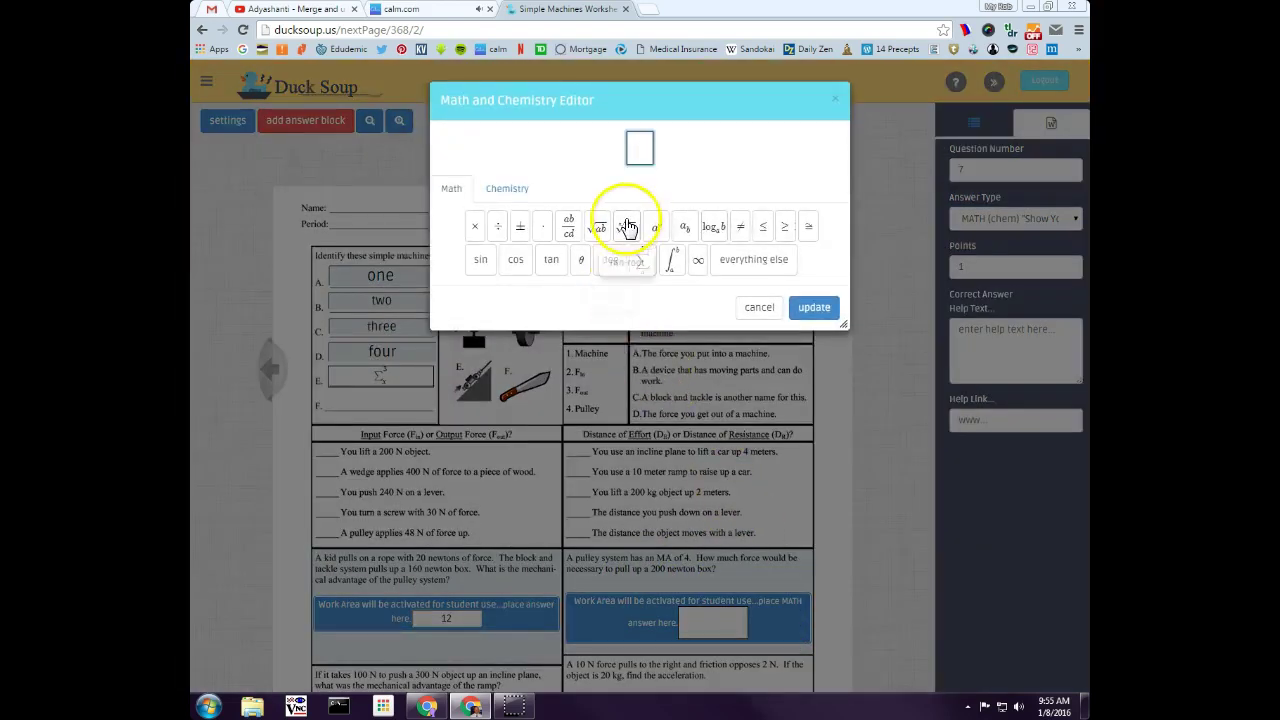
click(596, 228)
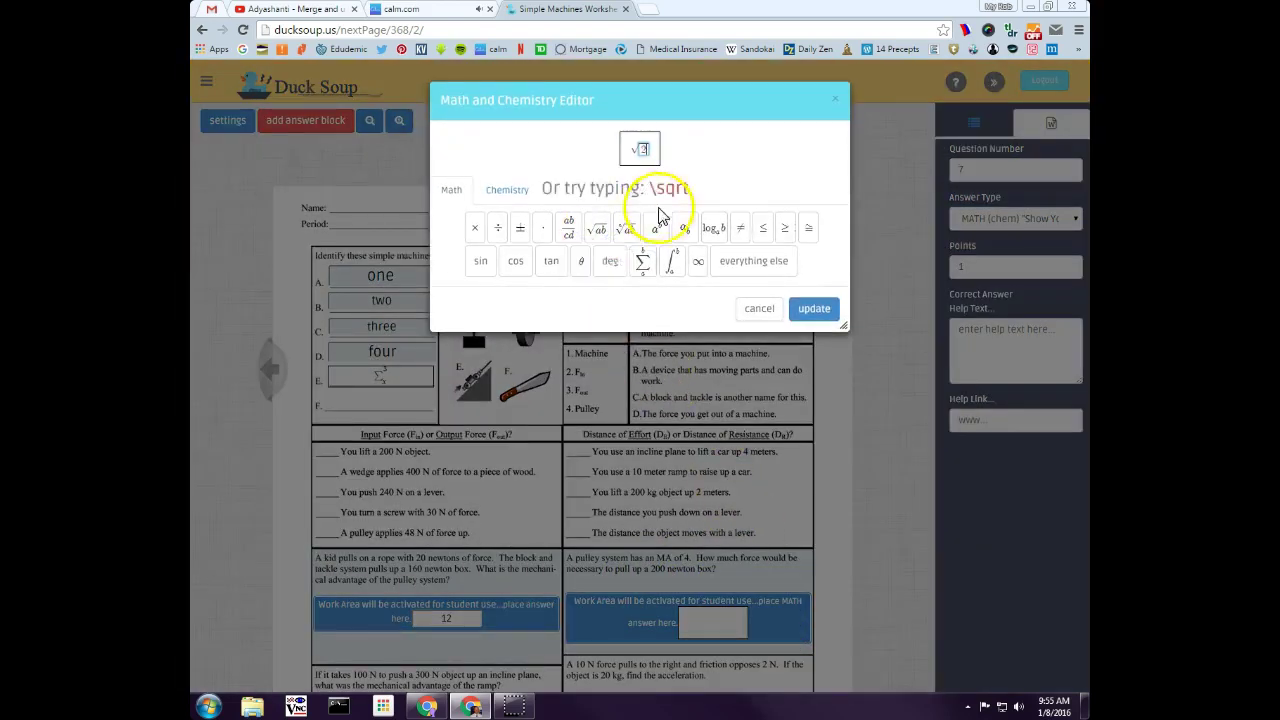
text(2)
click(521, 193)
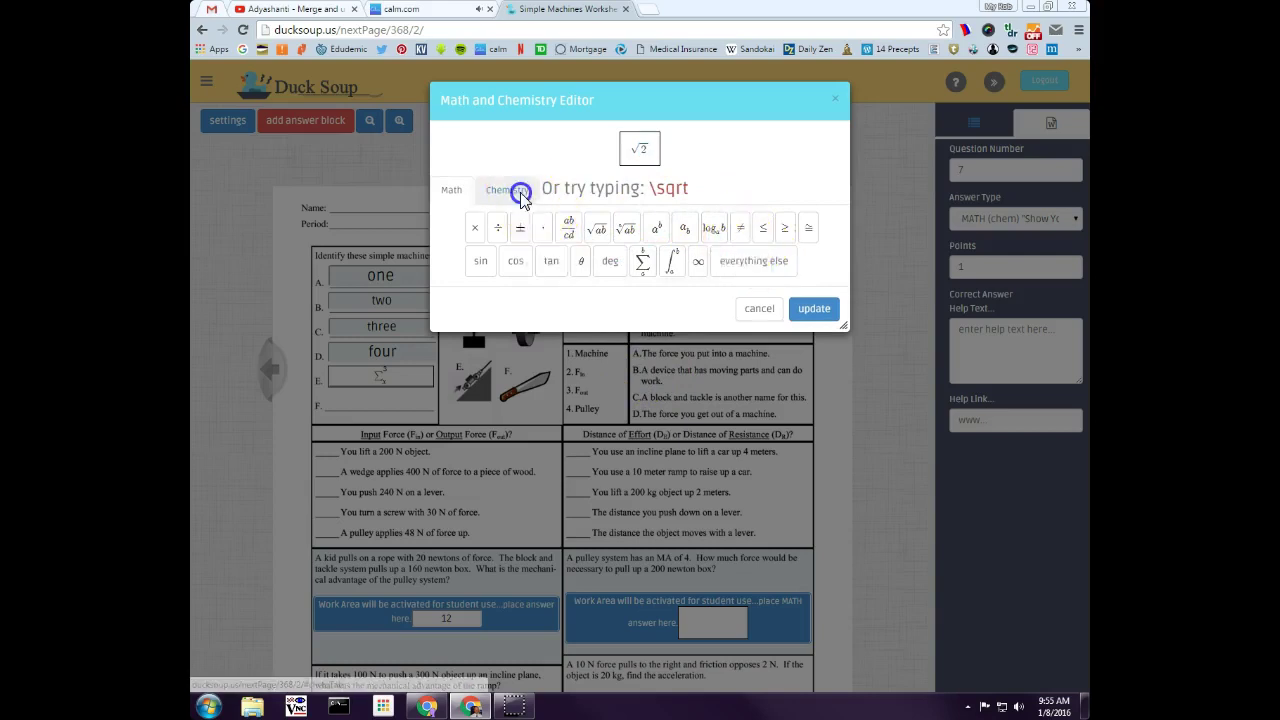
click(650, 151)
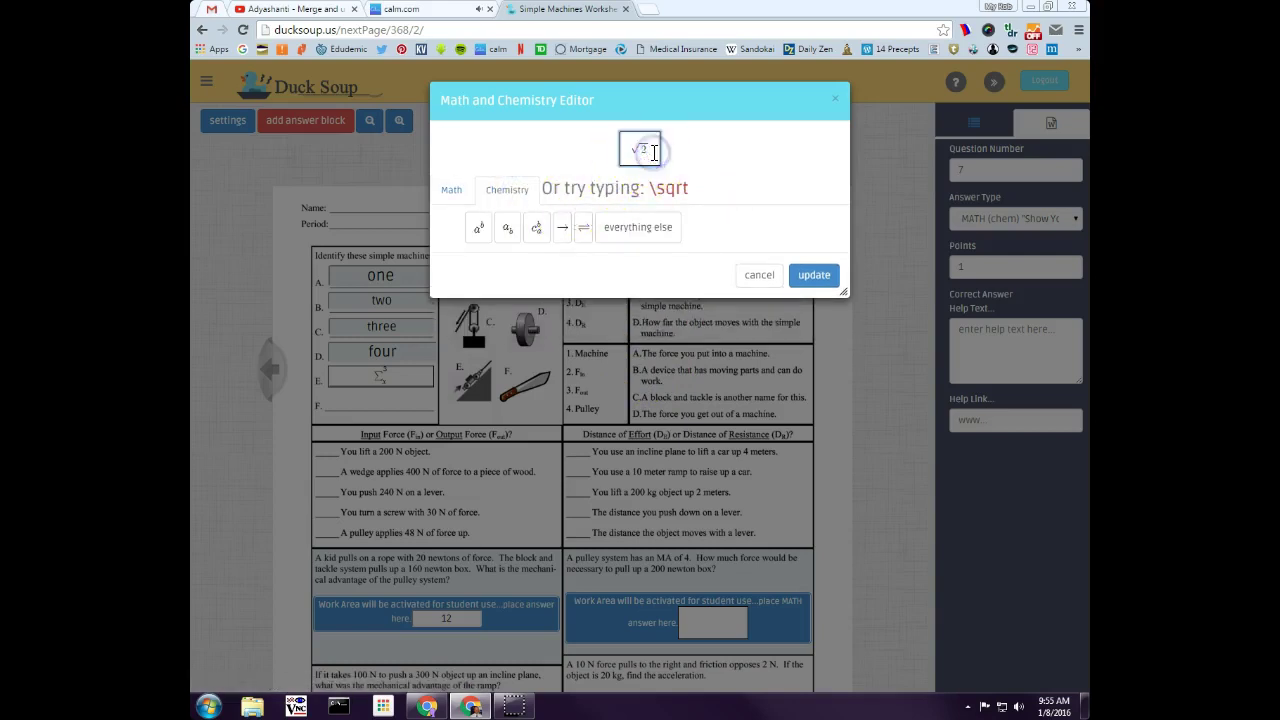
key(BackSpace)
key(BackSpace)
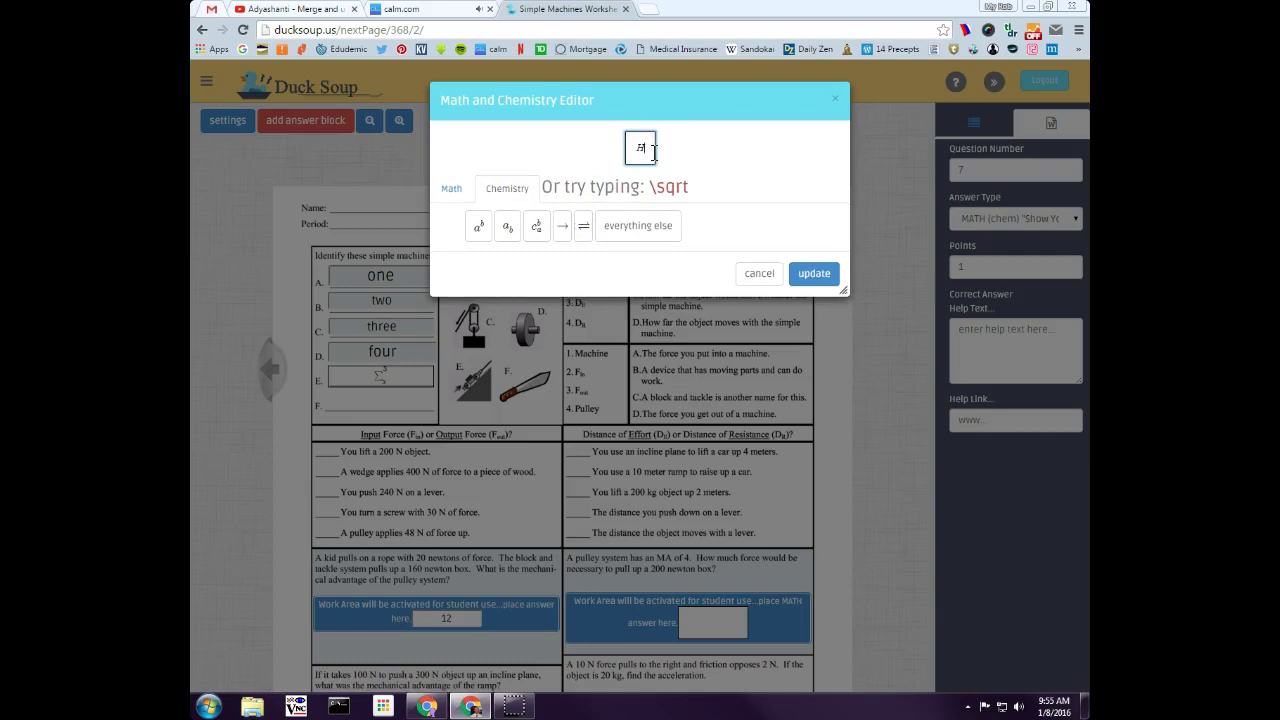
click(507, 226)
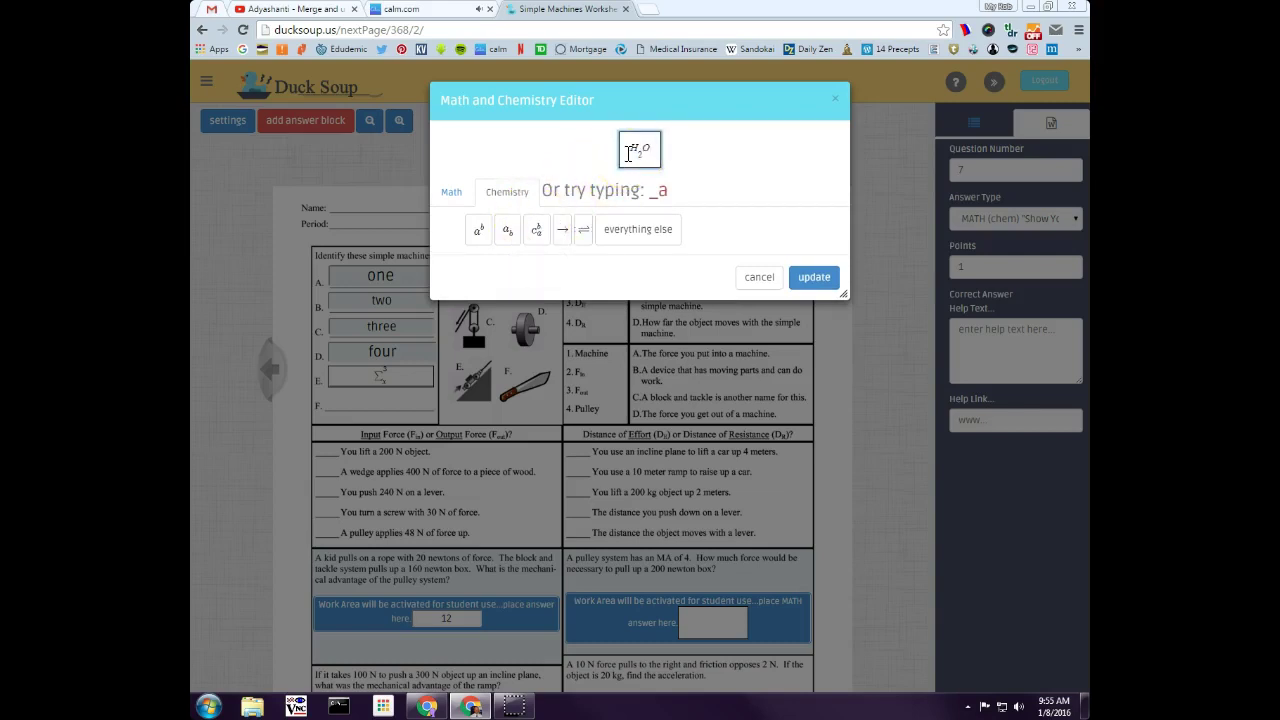
click(814, 277)
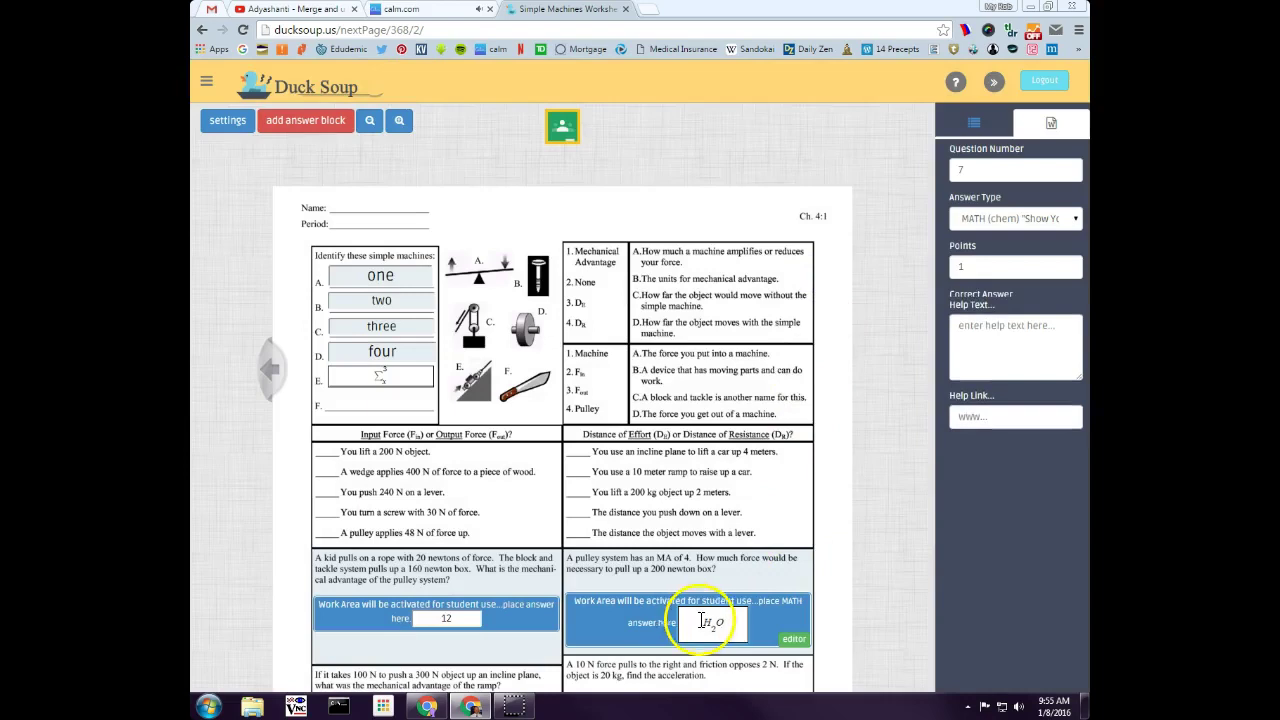
- Create a new answer area, Question 8, under the incline-plane question
scroll(872, 640, down, 1)
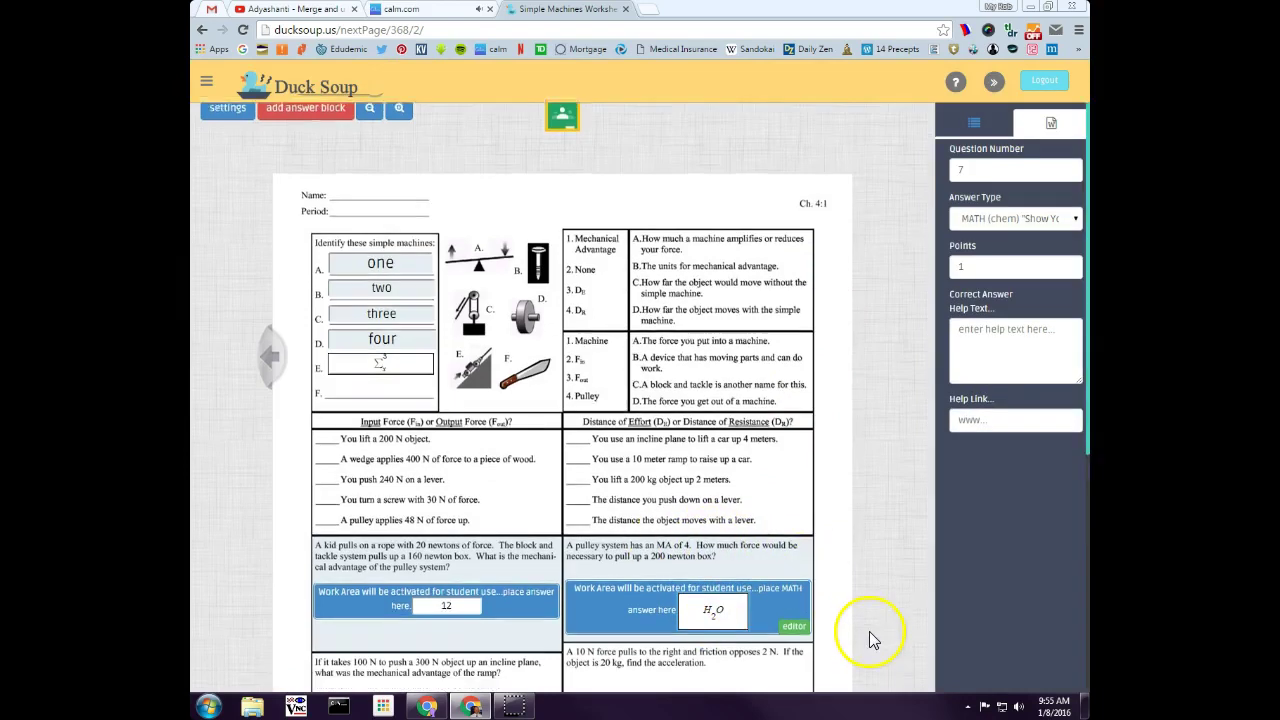
scroll(871, 634, down, 4)
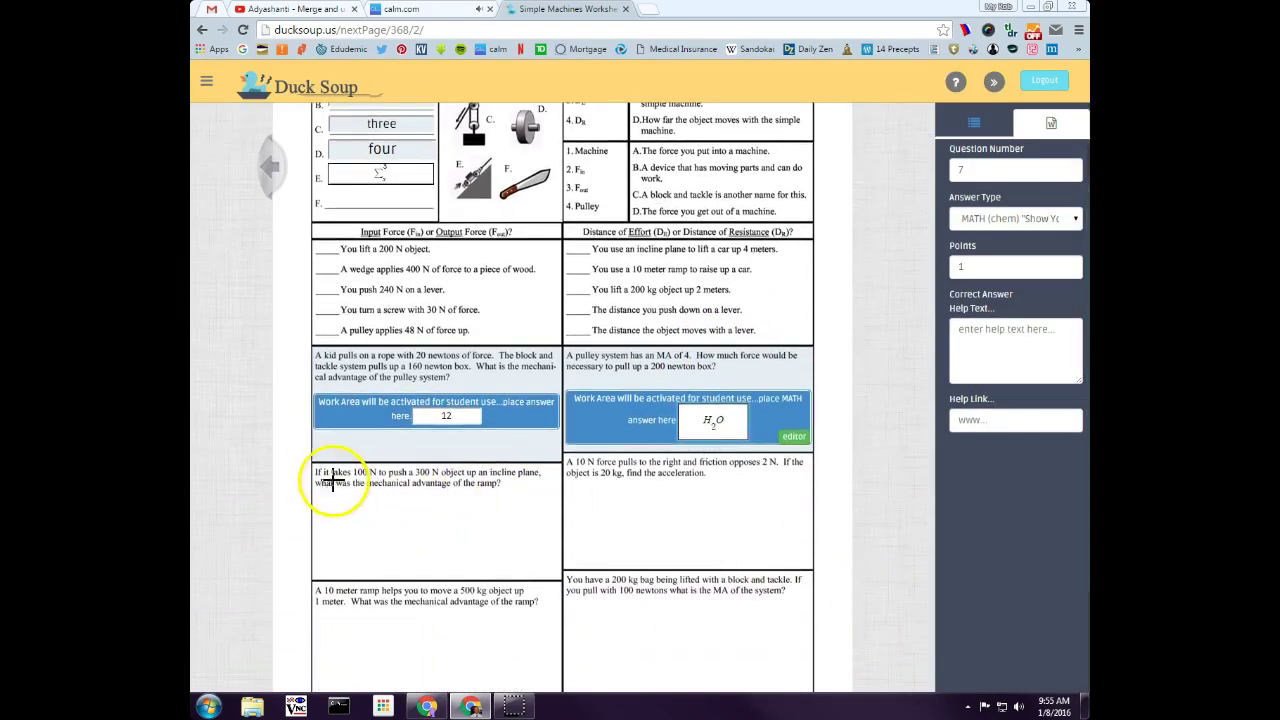
drag(316, 490, 557, 574)
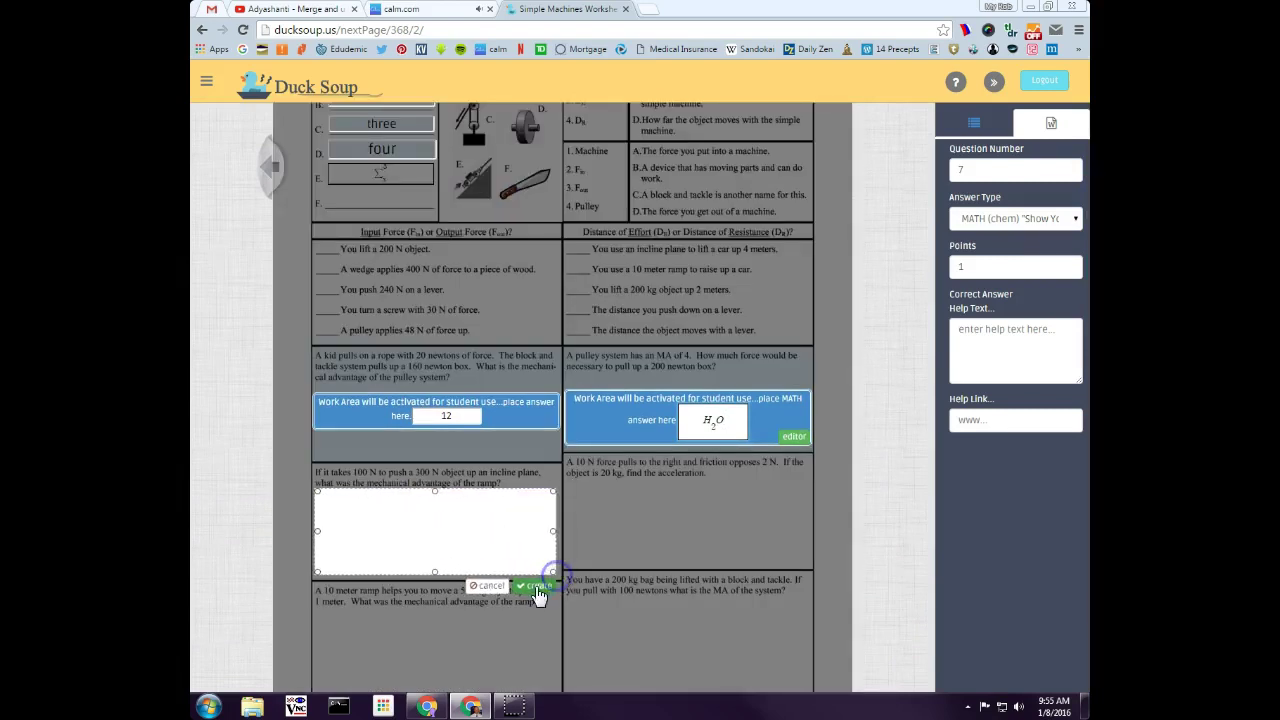
click(537, 590)
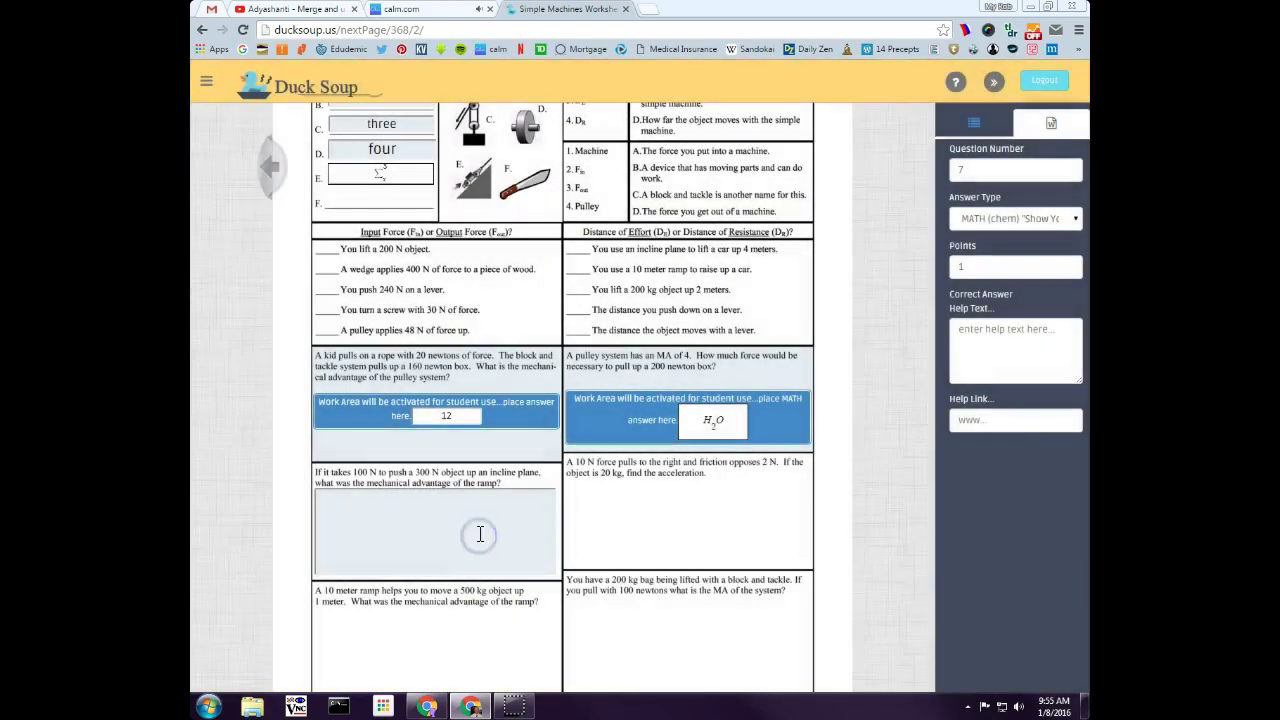
click(480, 535)
- Make Question 8 a Paragraph answer with grading keywords one, two, three and four
click(1038, 220)
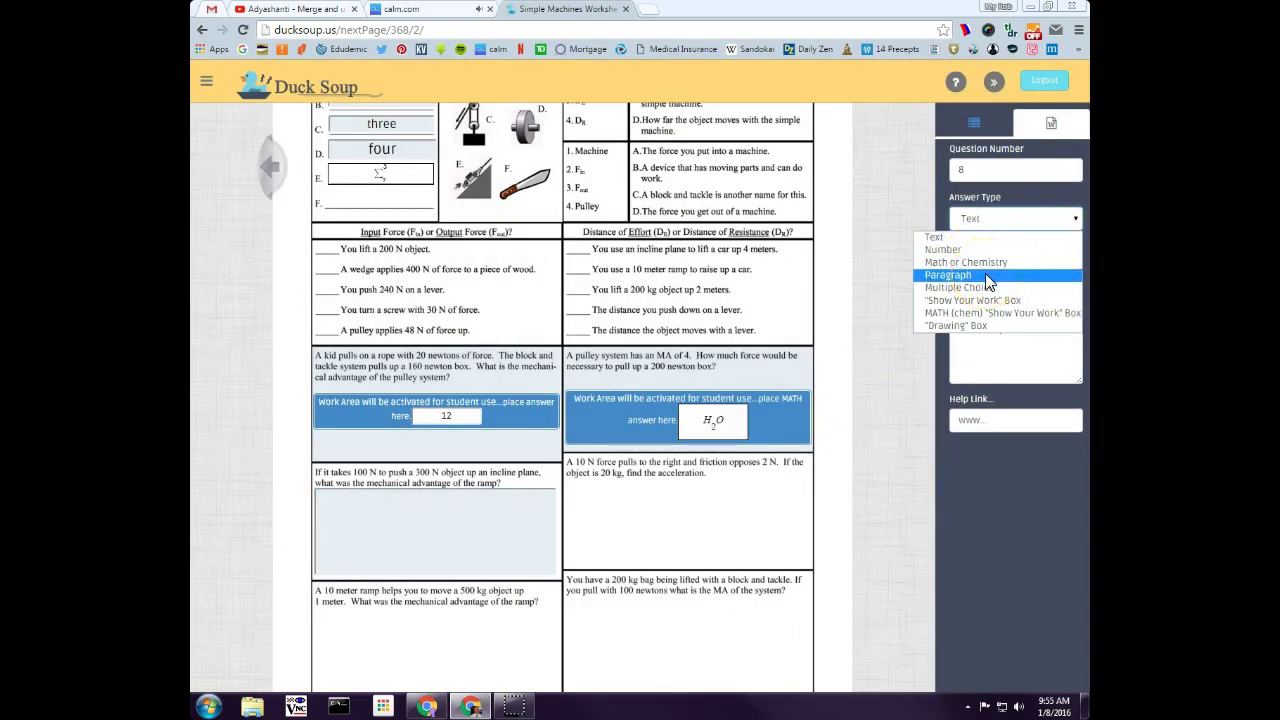
click(988, 283)
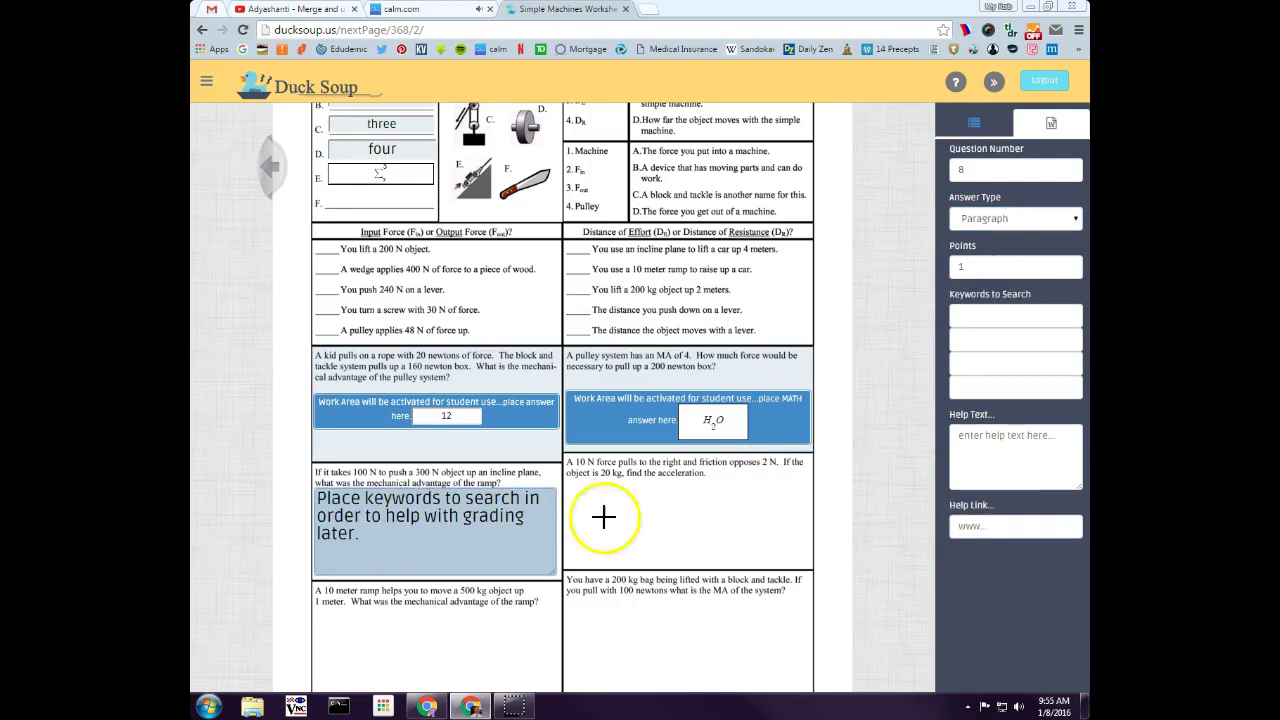
click(1009, 320)
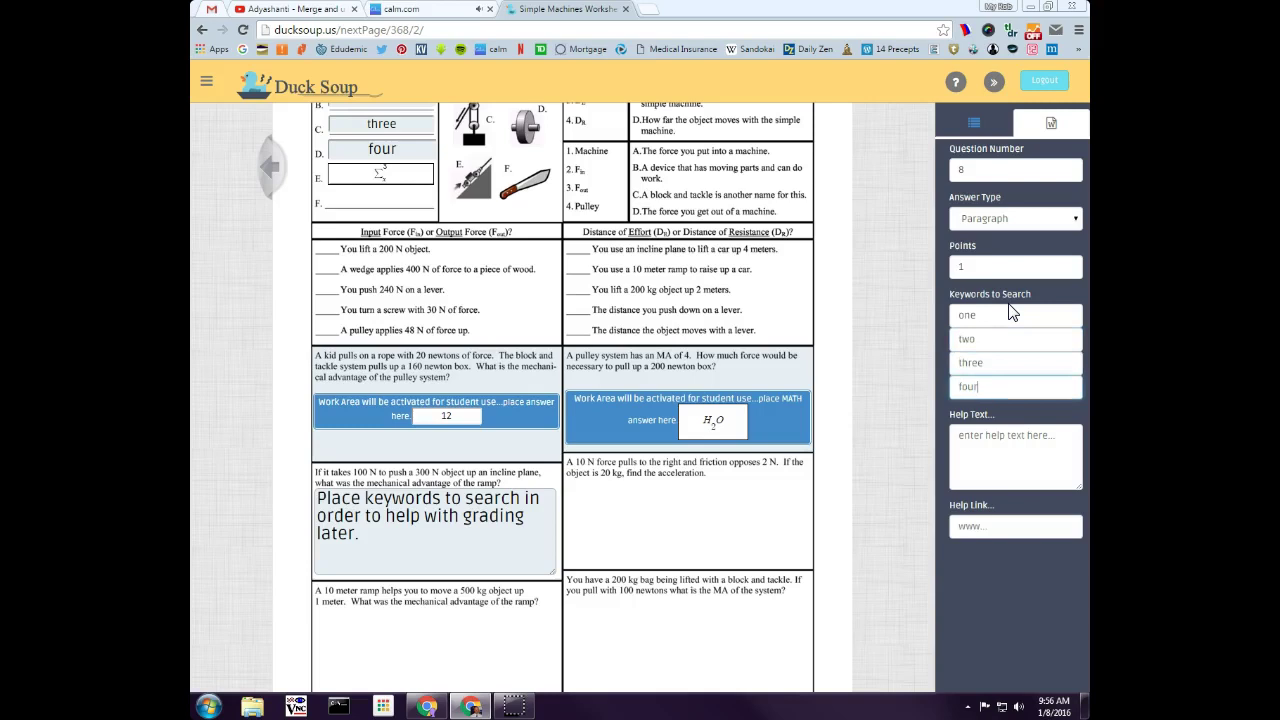
click(529, 541)
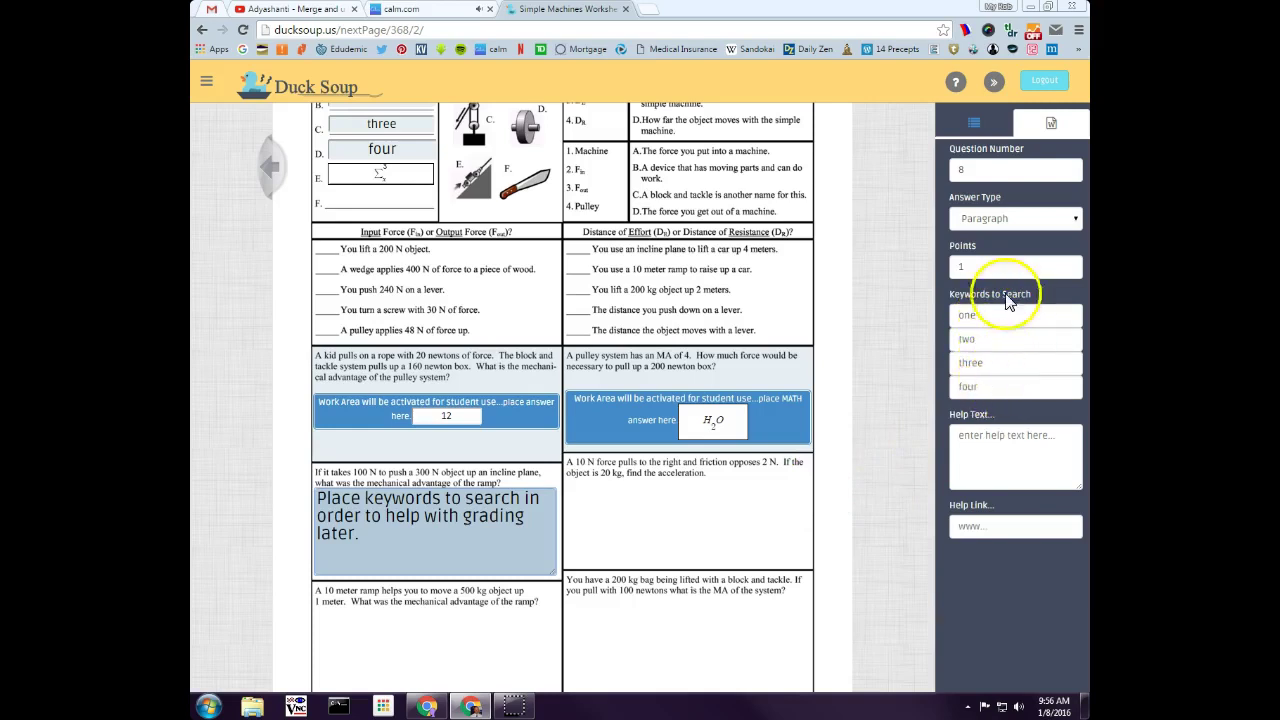
click(982, 264)
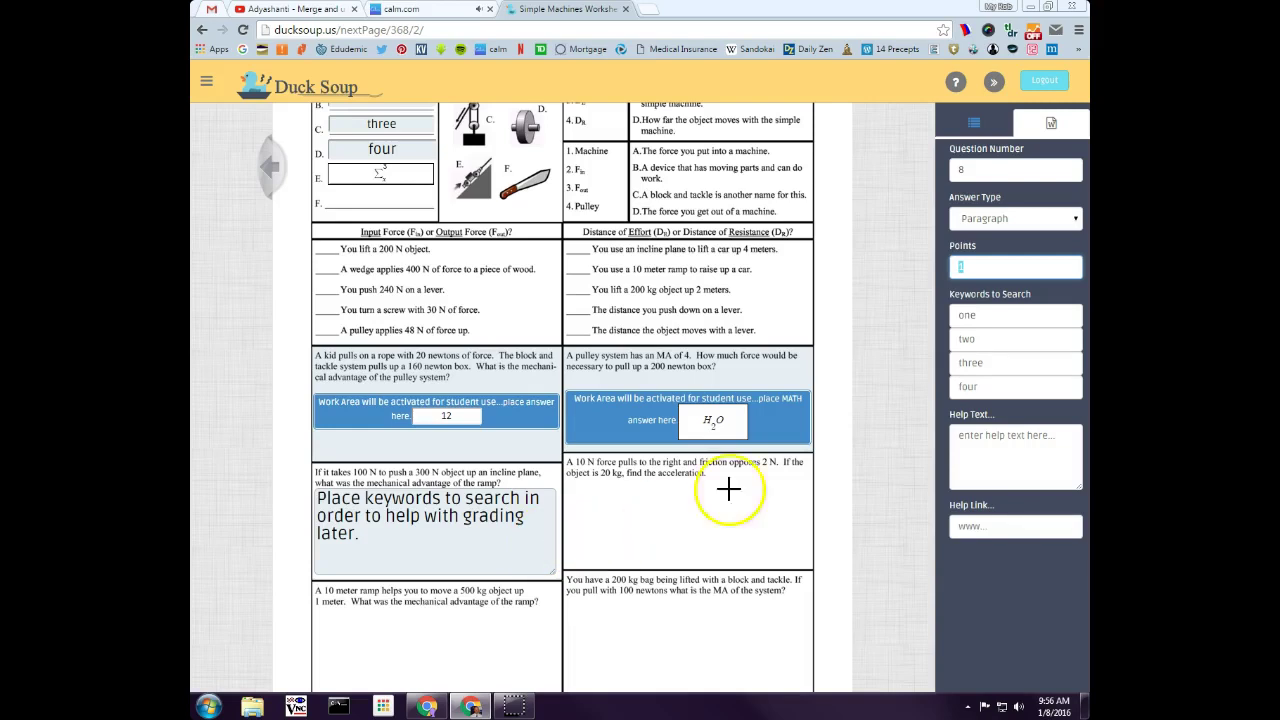
- Create a new answer area under the 10 N force question
click(1030, 222)
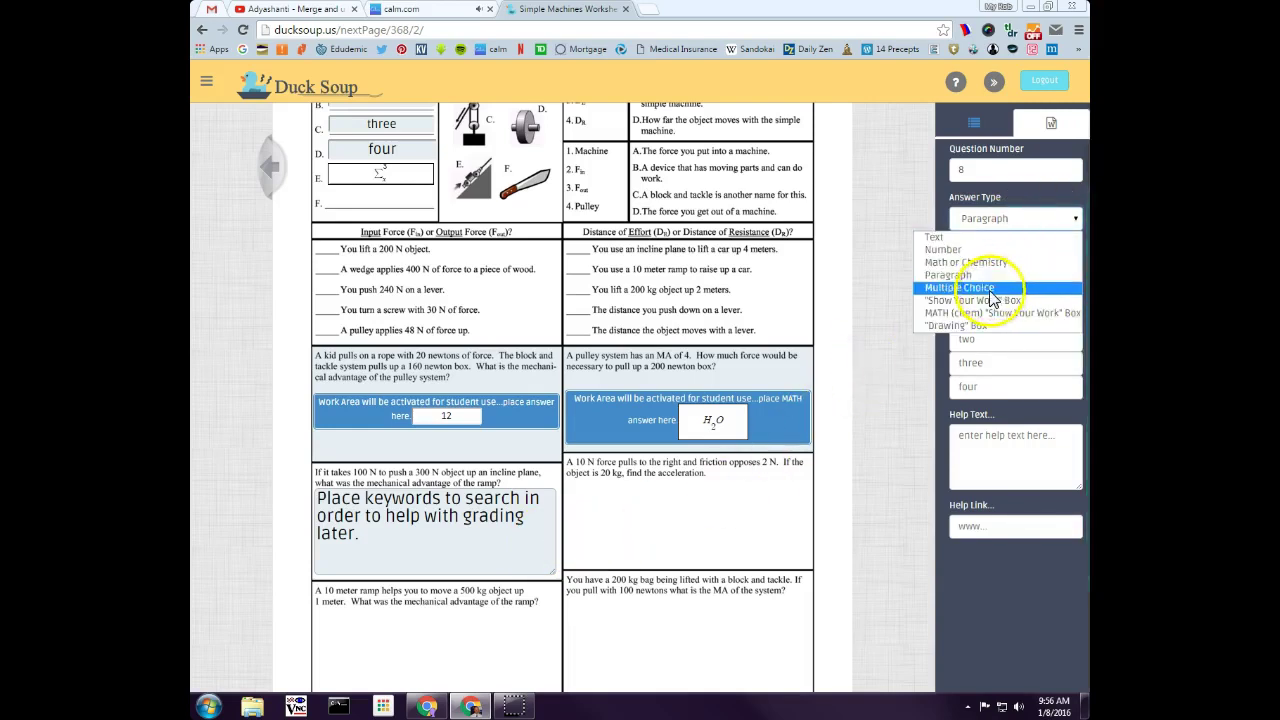
click(618, 515)
click(592, 488)
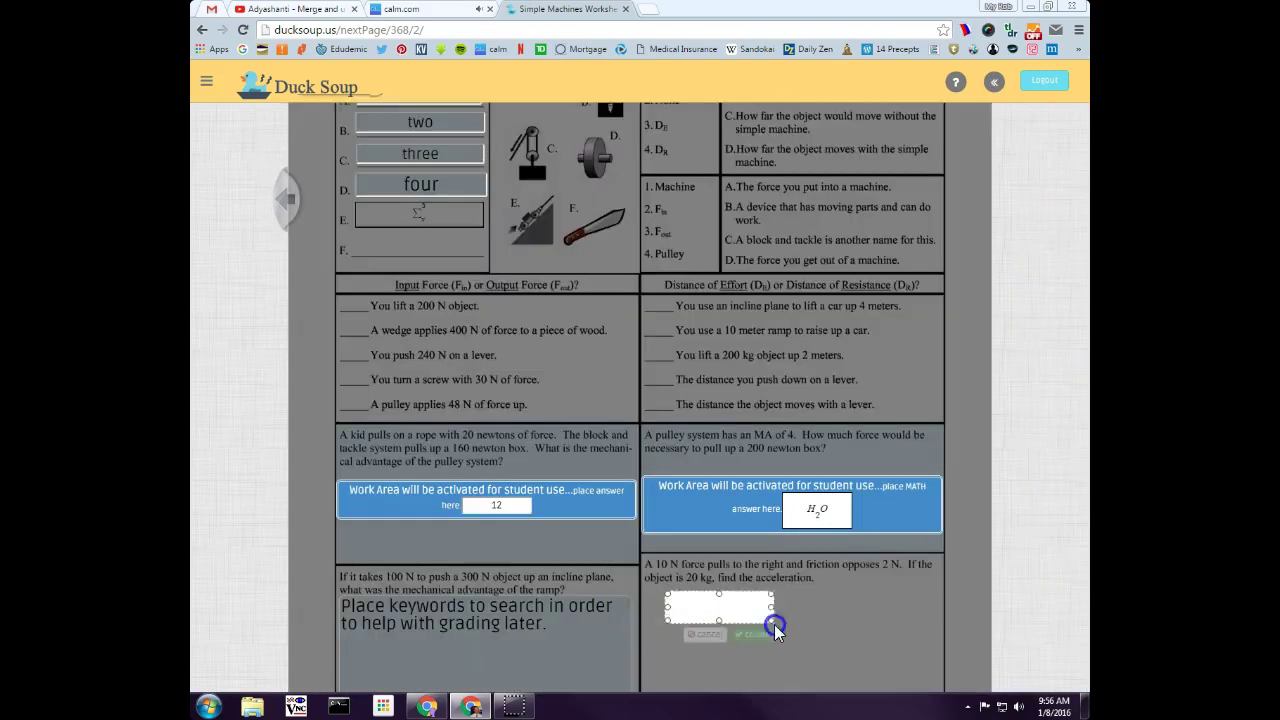
drag(666, 594, 867, 636)
click(855, 641)
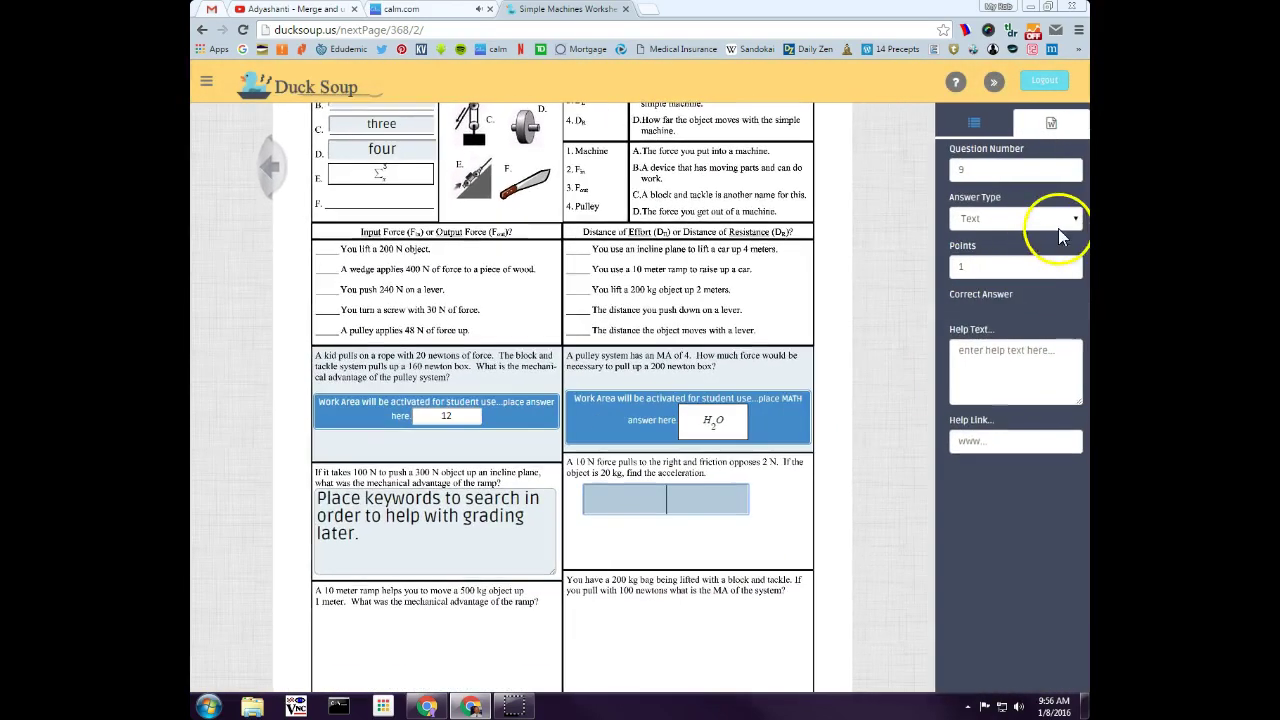
- Make it a Multiple Choice answer with choices one, two, three and four
click(1033, 218)
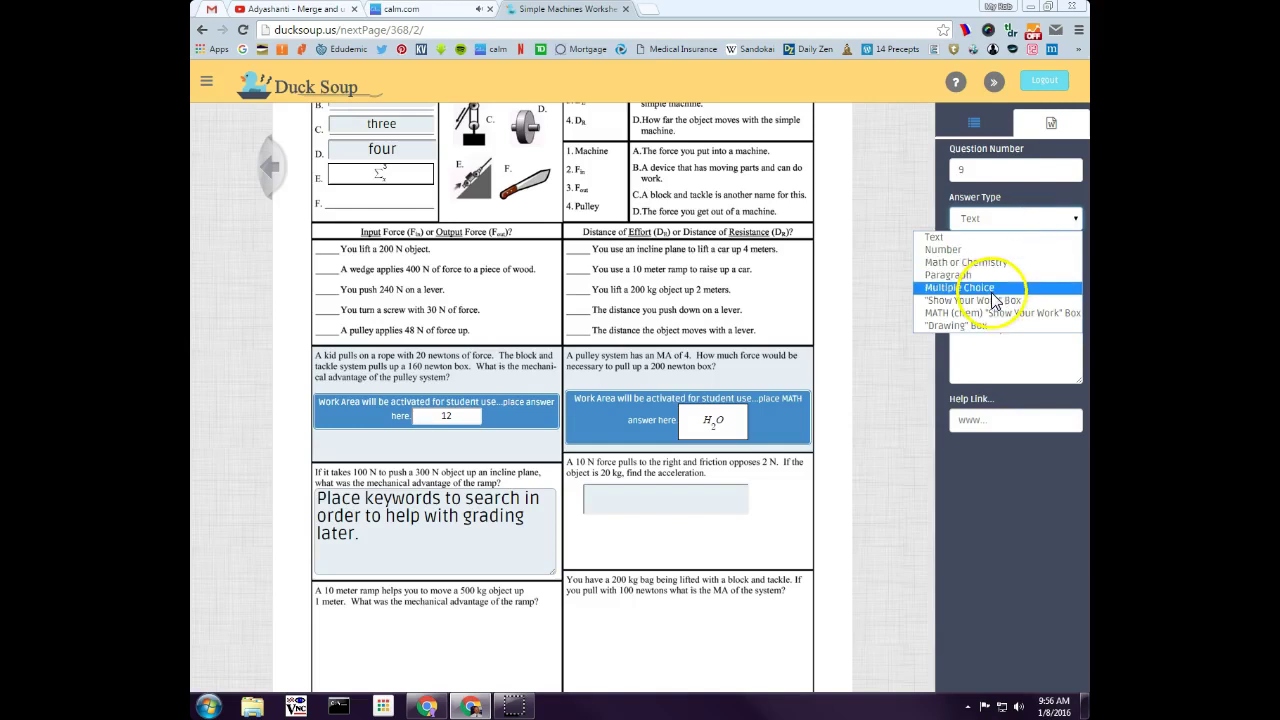
click(959, 287)
click(1011, 310)
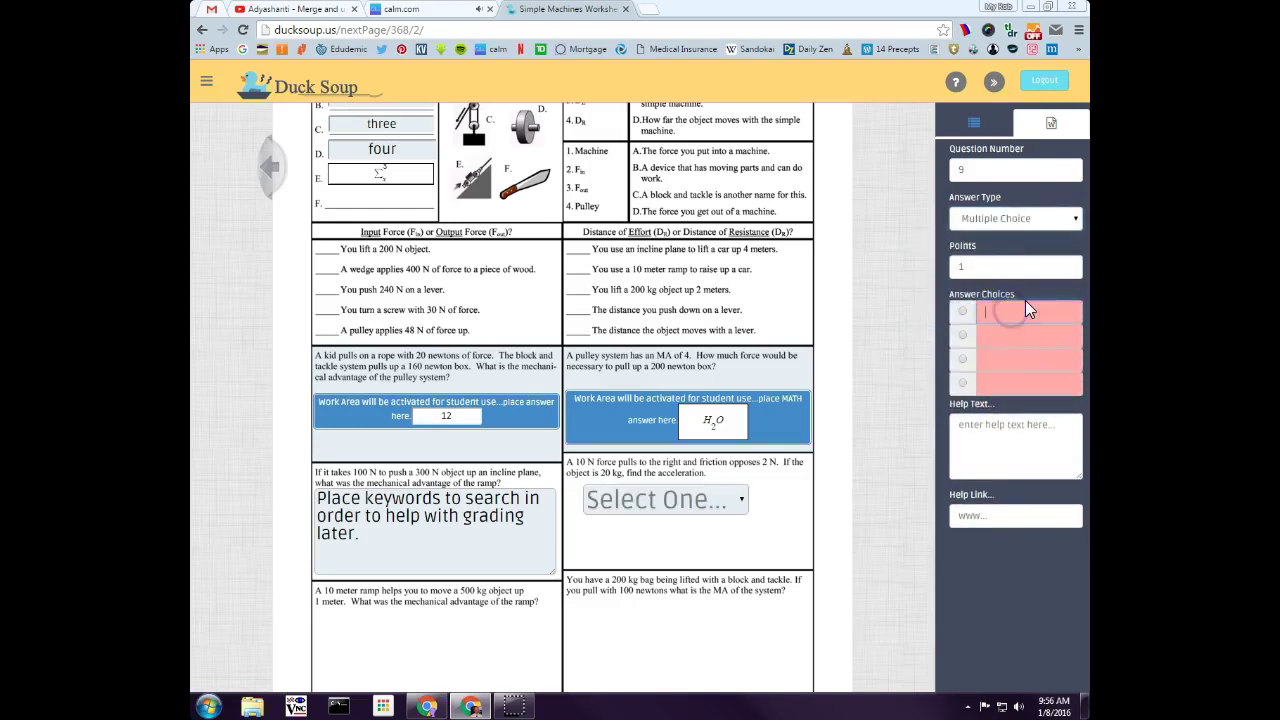
text(one)
key(Tab)
text(two)
key(Tab)
text(thre)
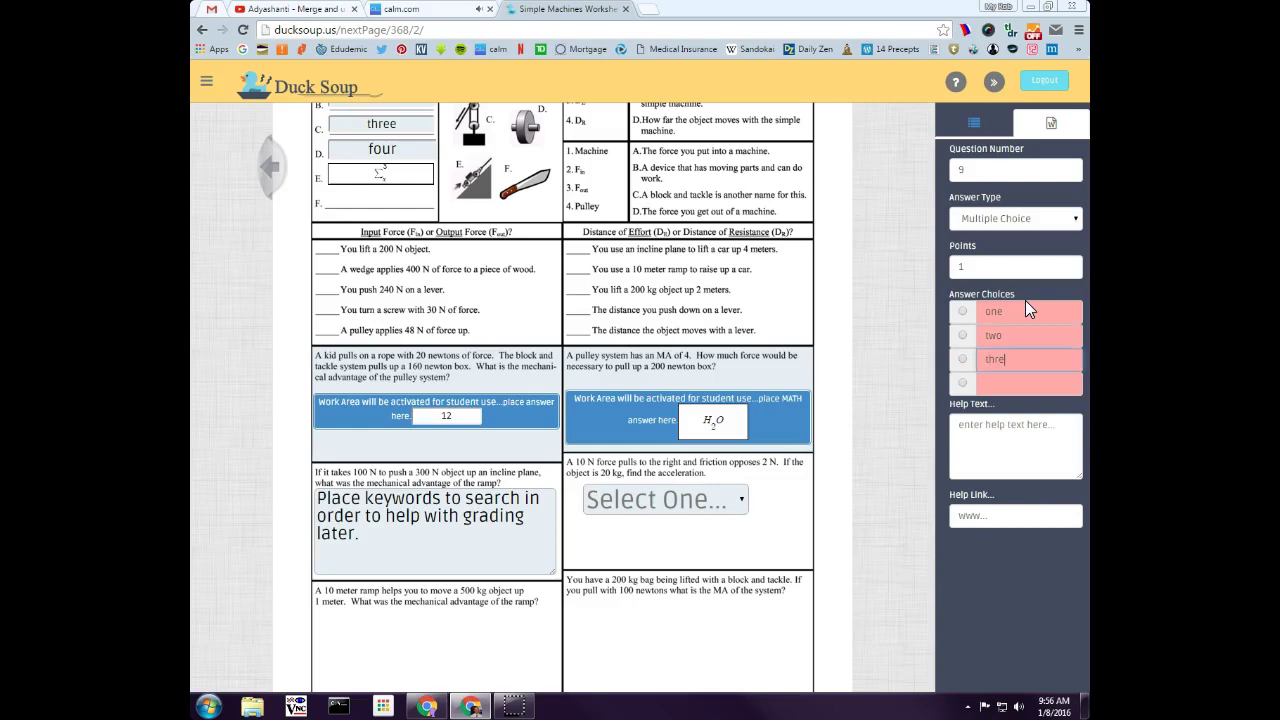
text(e)
key(Tab)
text(four)
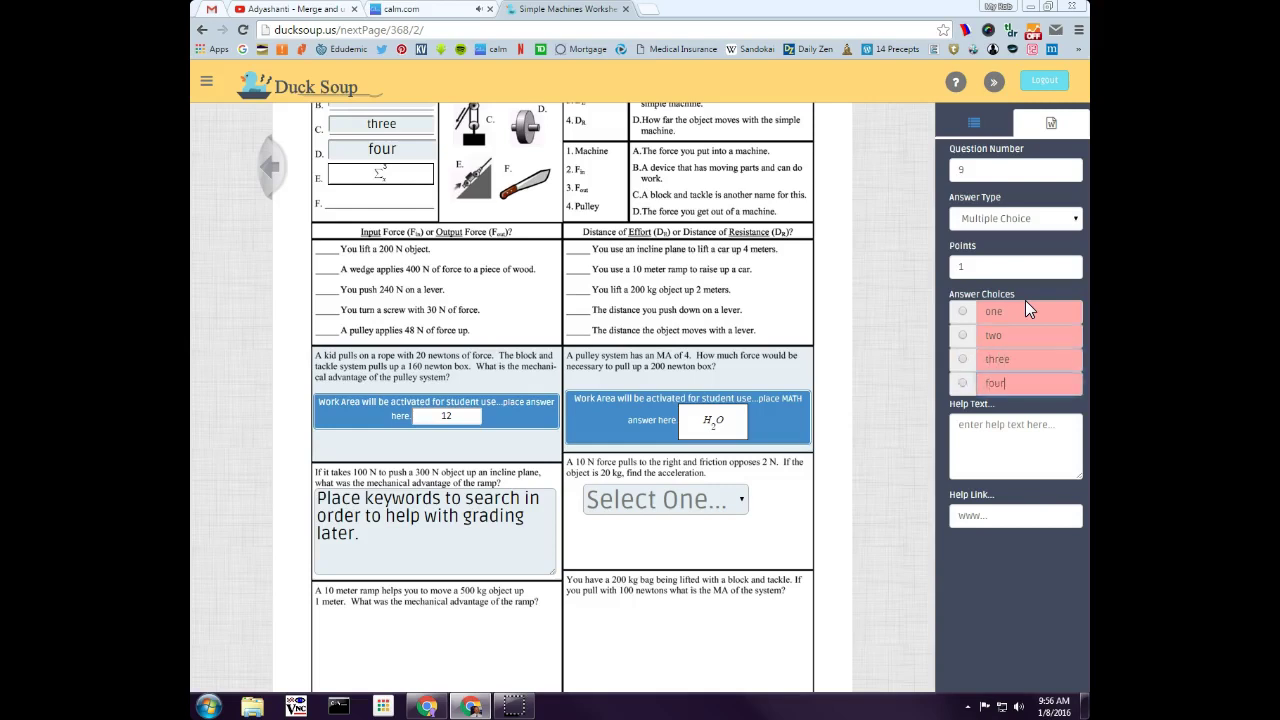
- Mark 'one' as the correct choice
click(962, 359)
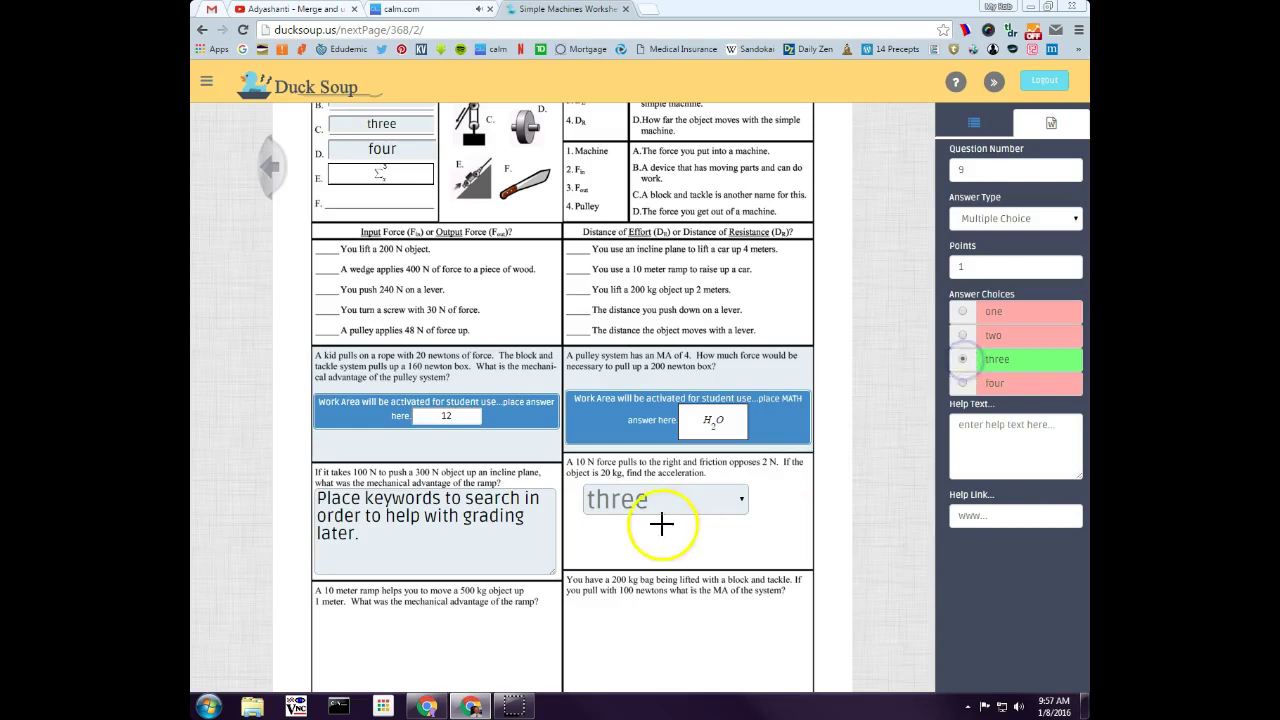
click(739, 499)
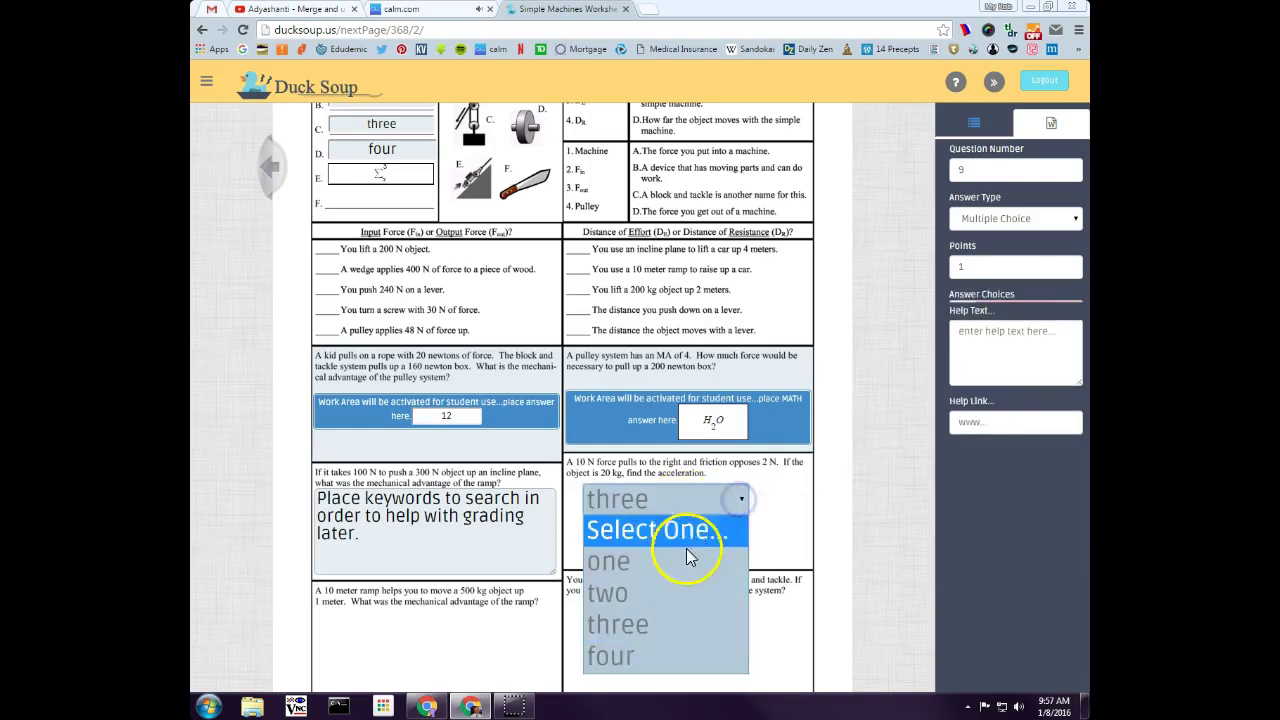
click(676, 562)
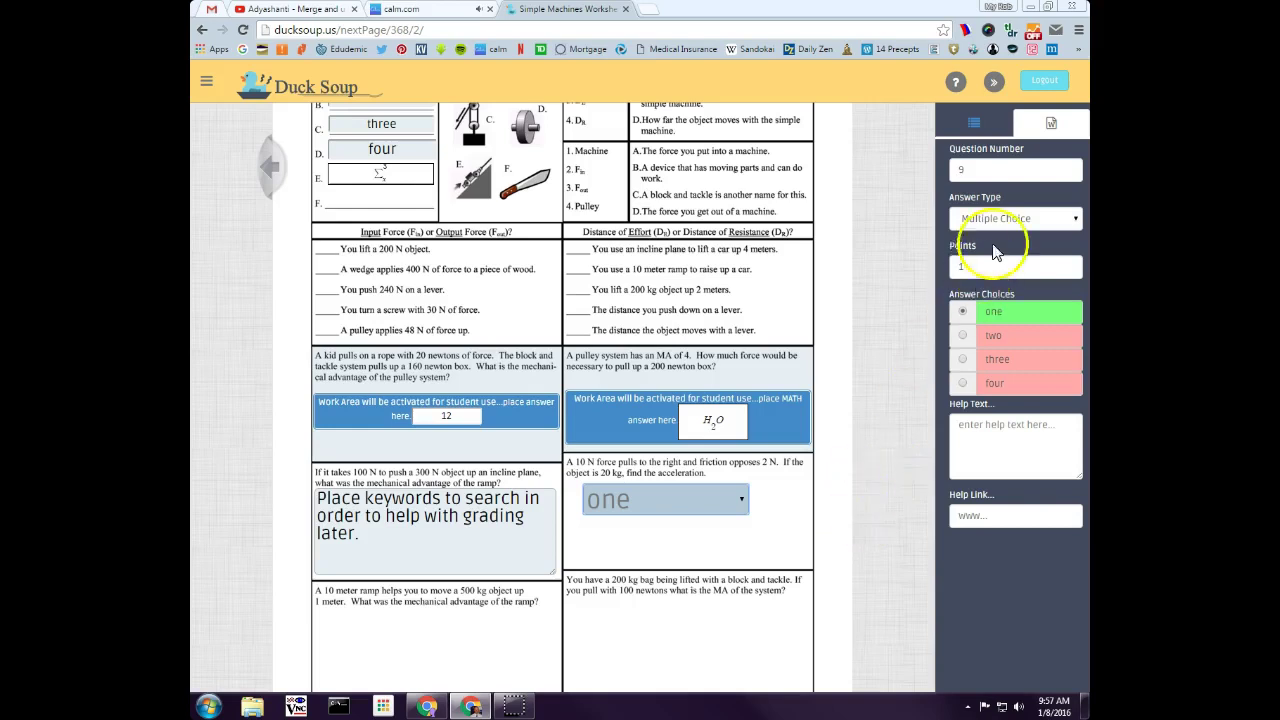
click(990, 218)
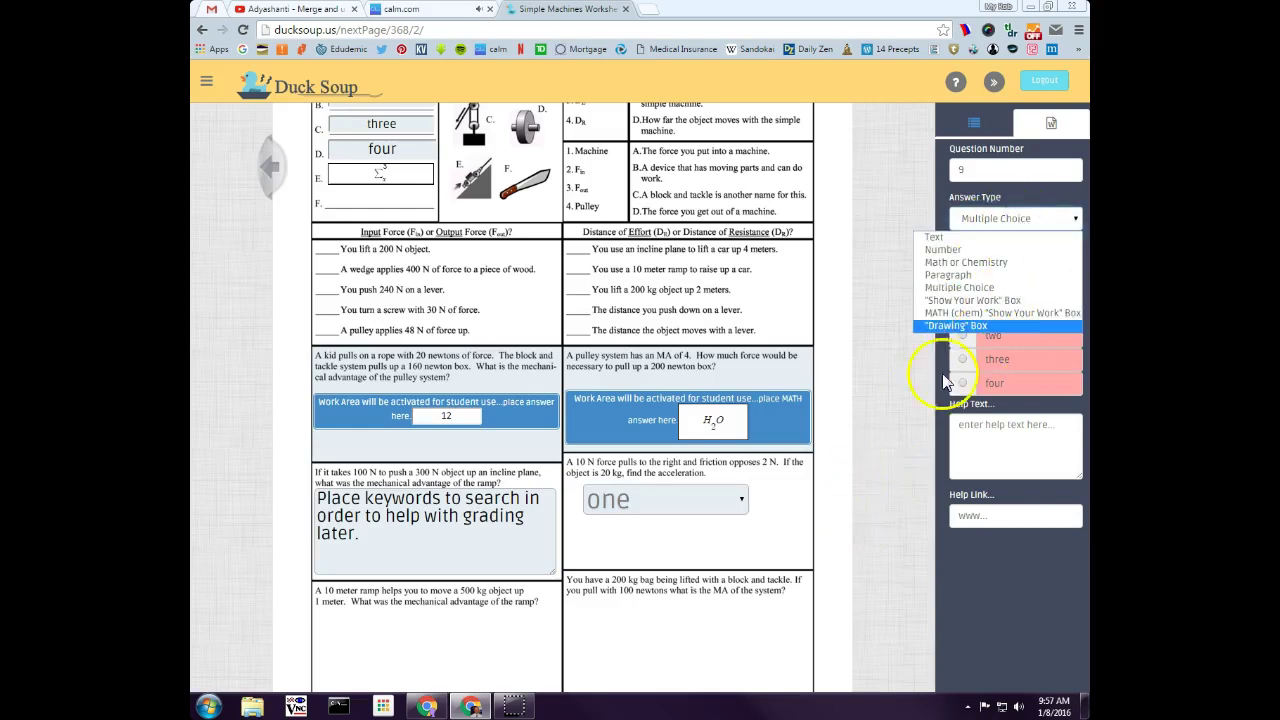
- Create a new answer area over the 200 kg bag question
click(564, 580)
drag(566, 577, 730, 657)
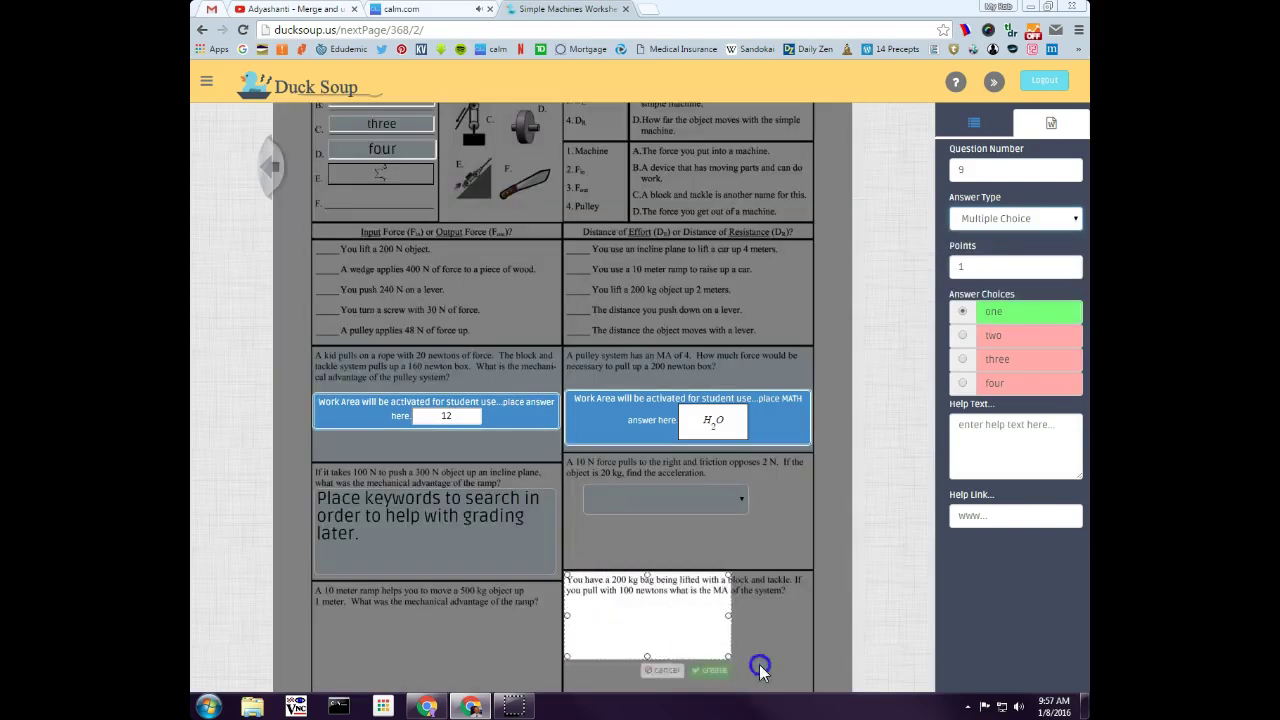
scroll(850, 640, down, 3)
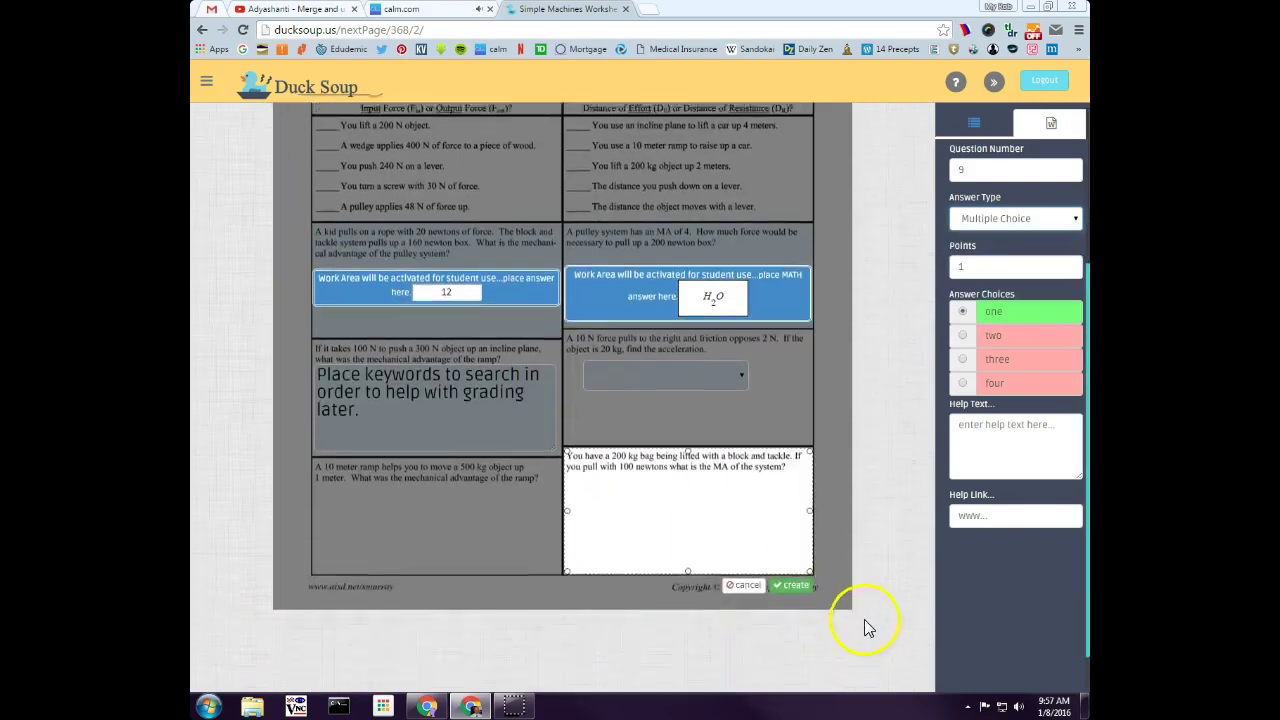
click(806, 562)
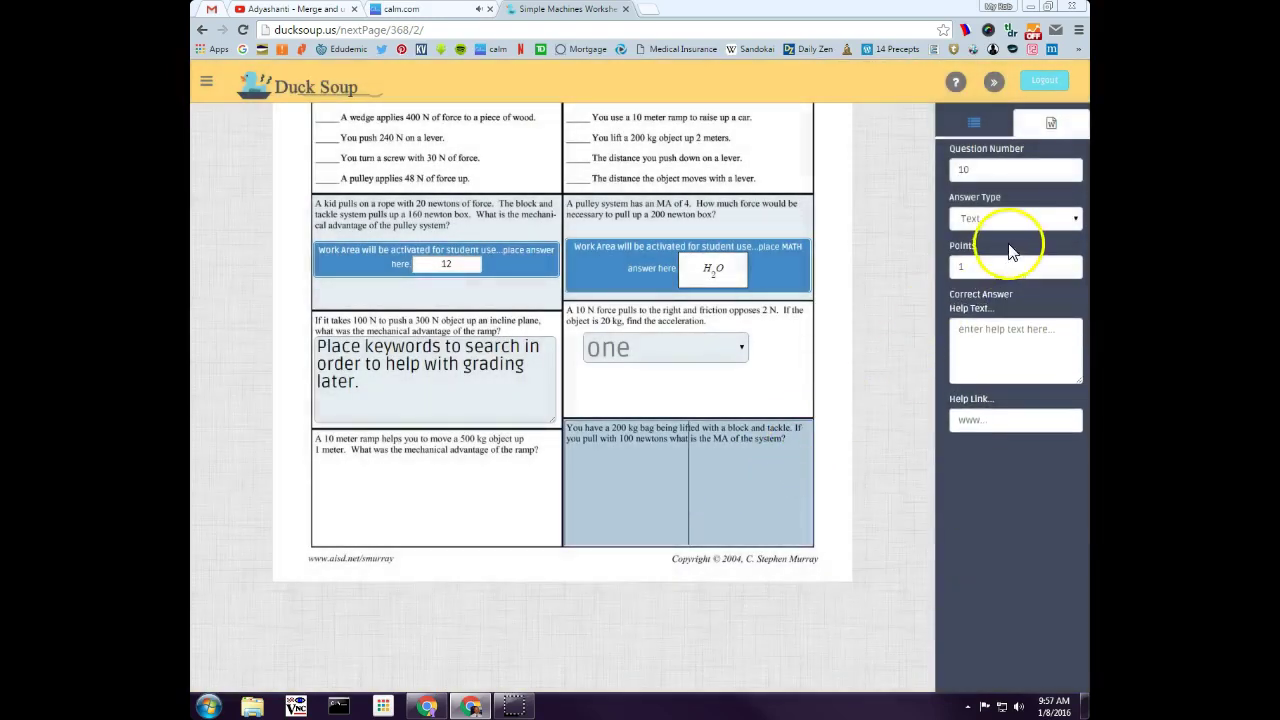
- Set the answer type to Drawing Box and its points to 0
click(1034, 222)
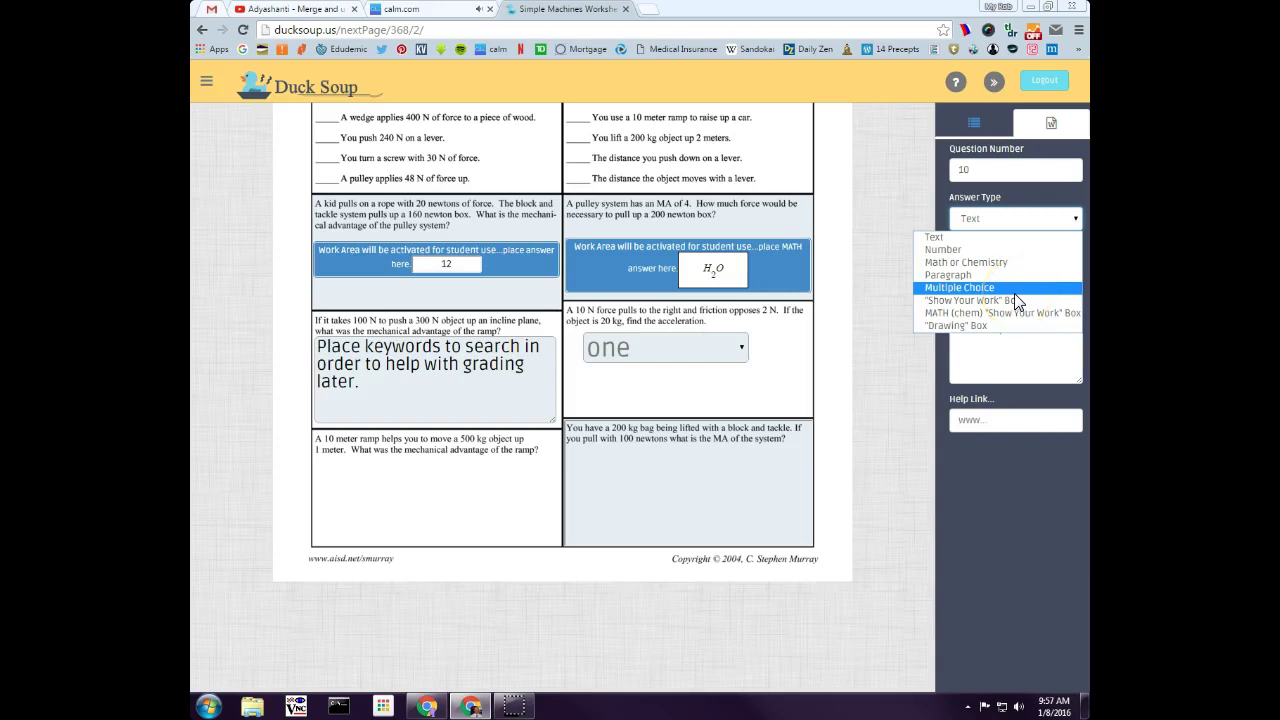
click(1010, 326)
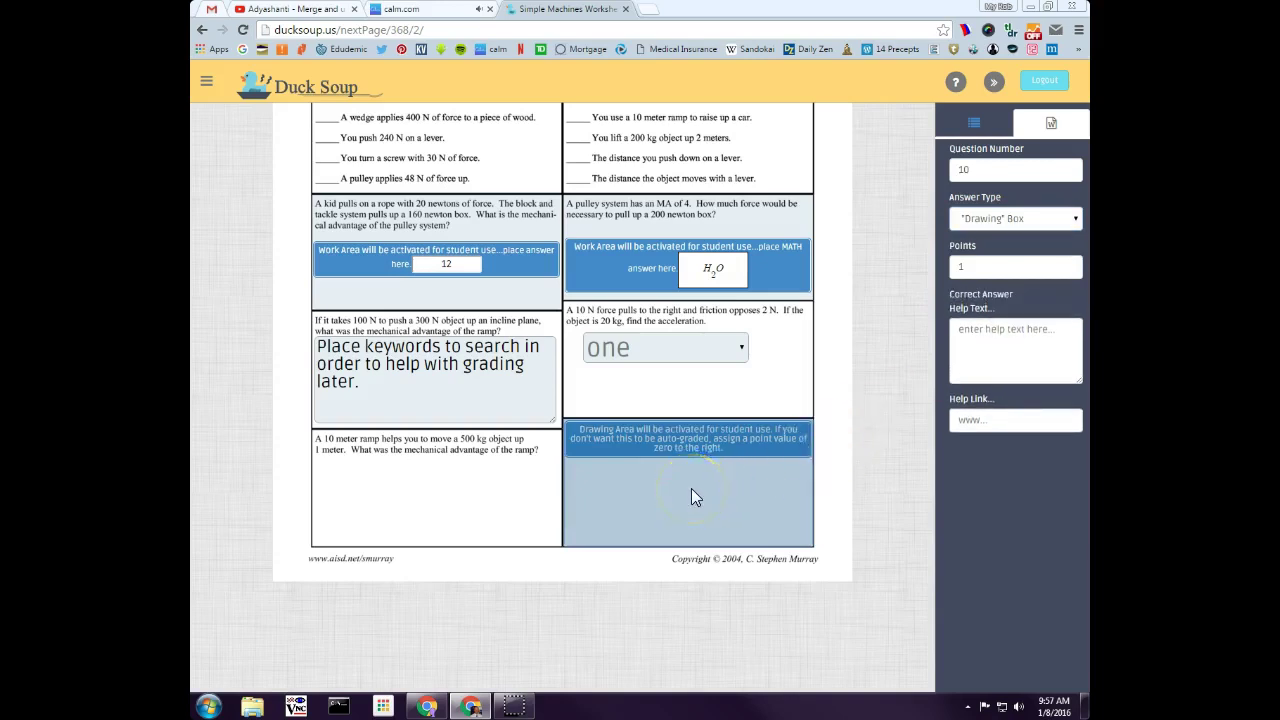
double_click(983, 266)
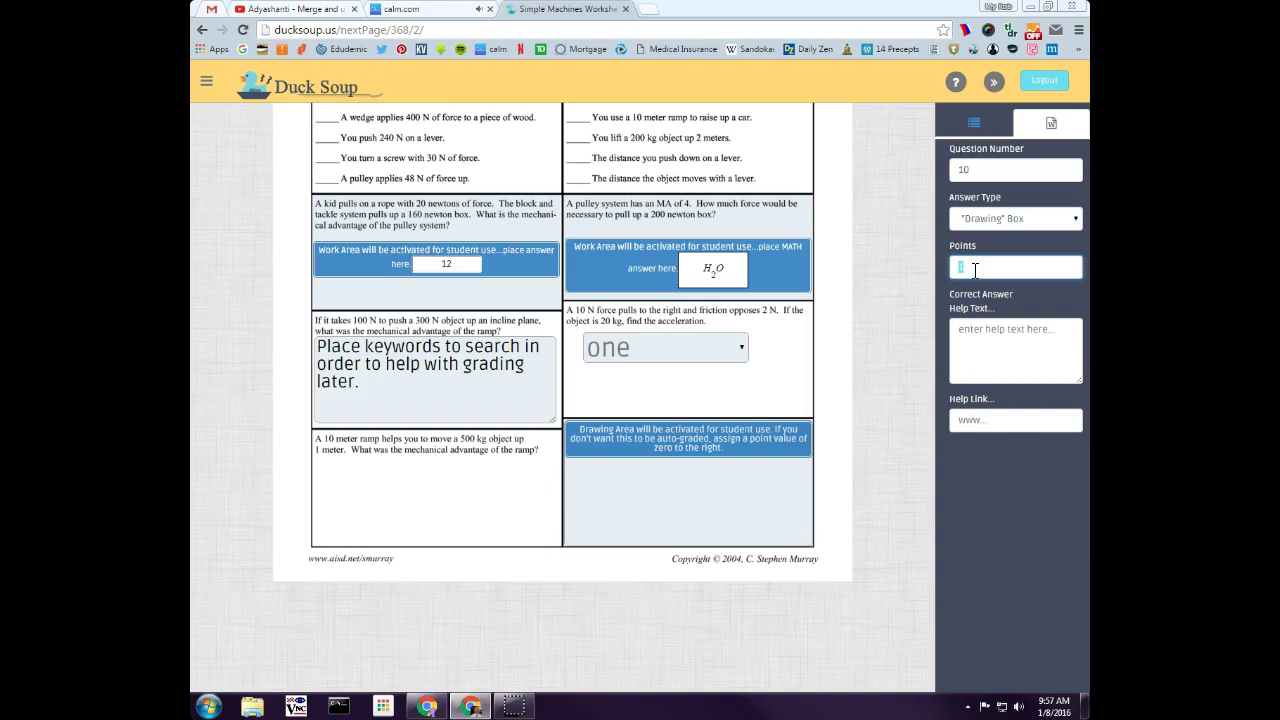
text(0)
click(698, 501)
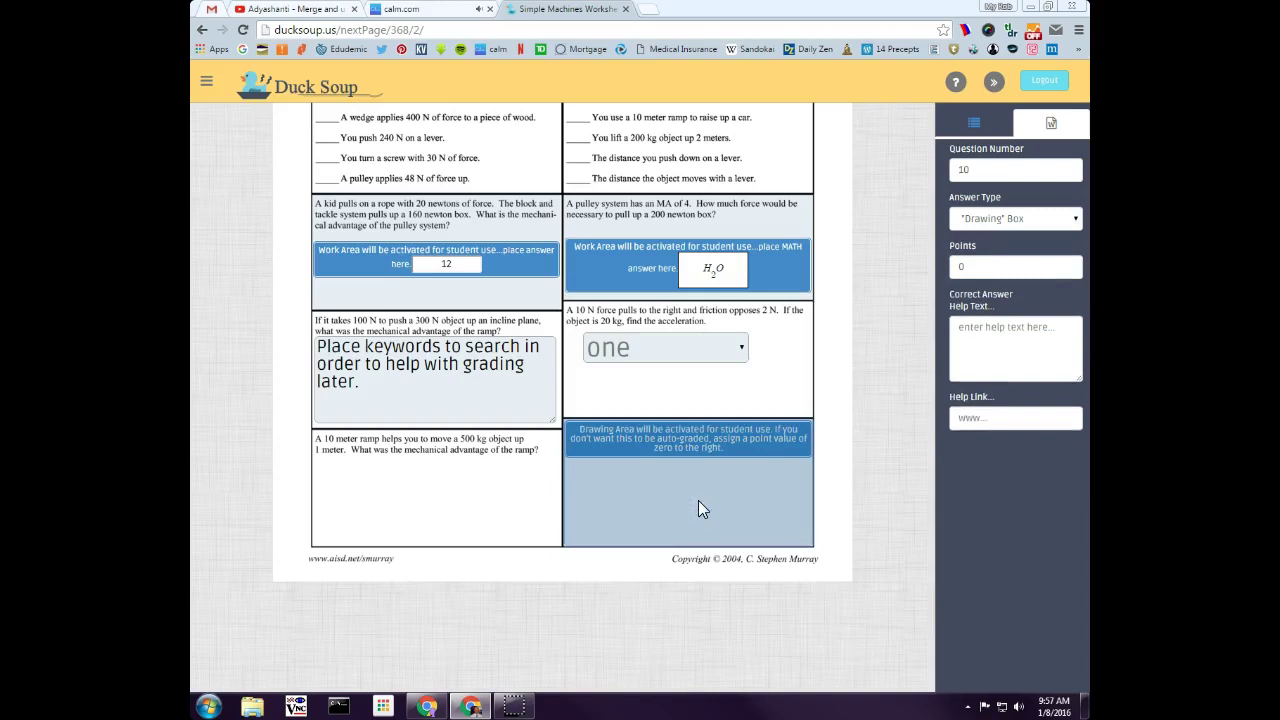